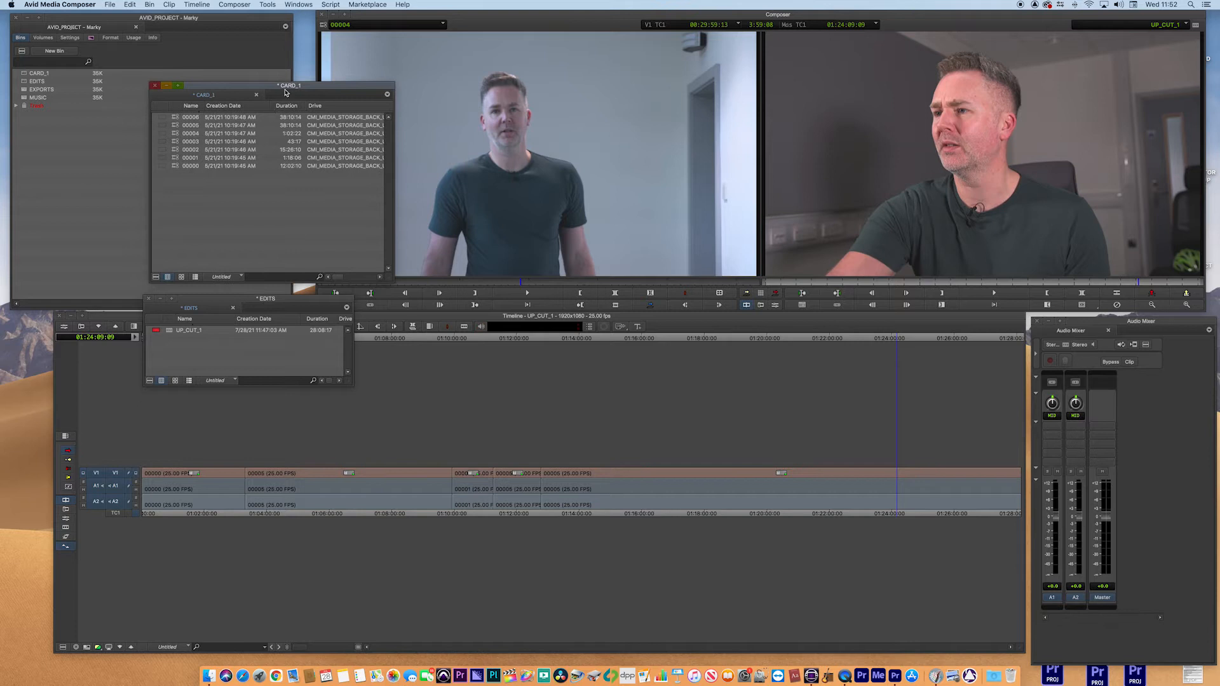
- Create a project folder named MEDIA and move the CARD_1 bin into it
left_click_drag(239, 299, 252, 298)
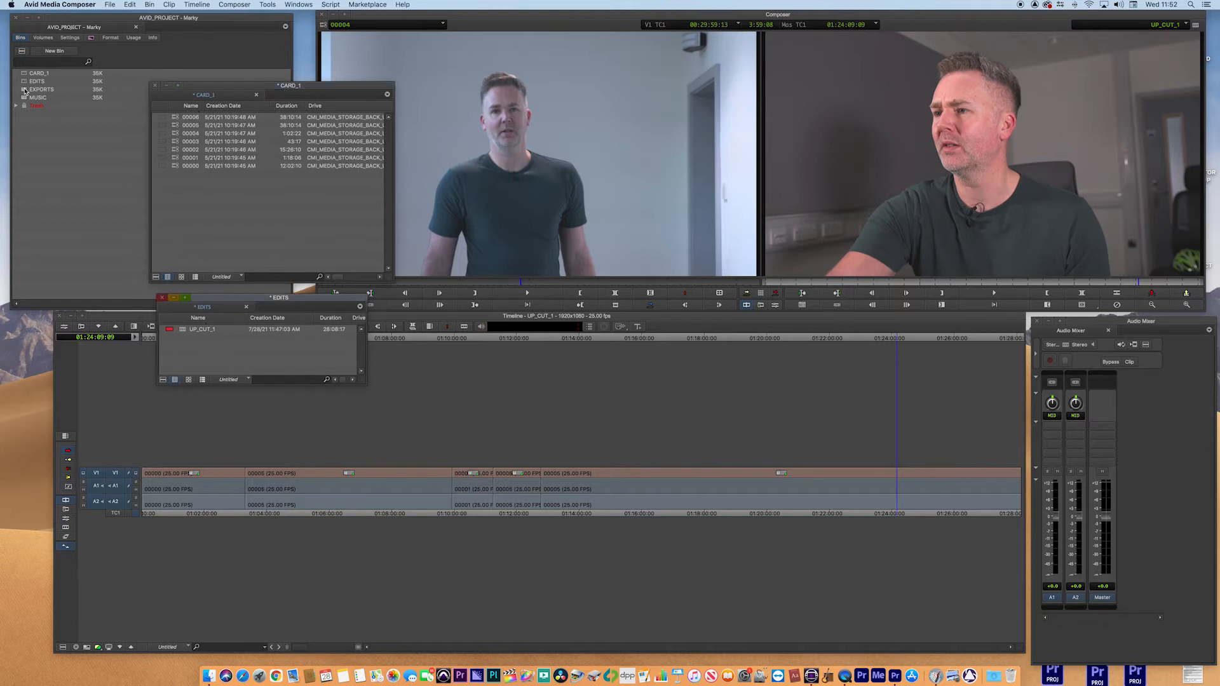
left_click(41, 158)
right_click(40, 158)
left_click(87, 193)
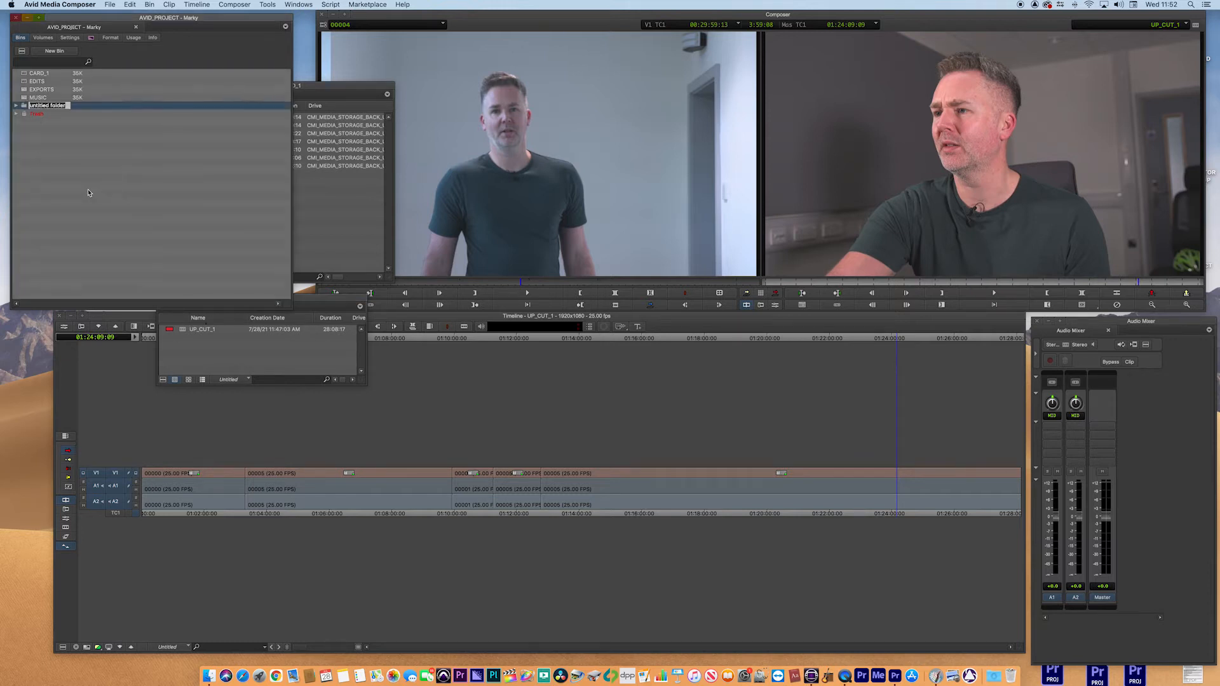
type("MEDIA")
left_click(87, 192)
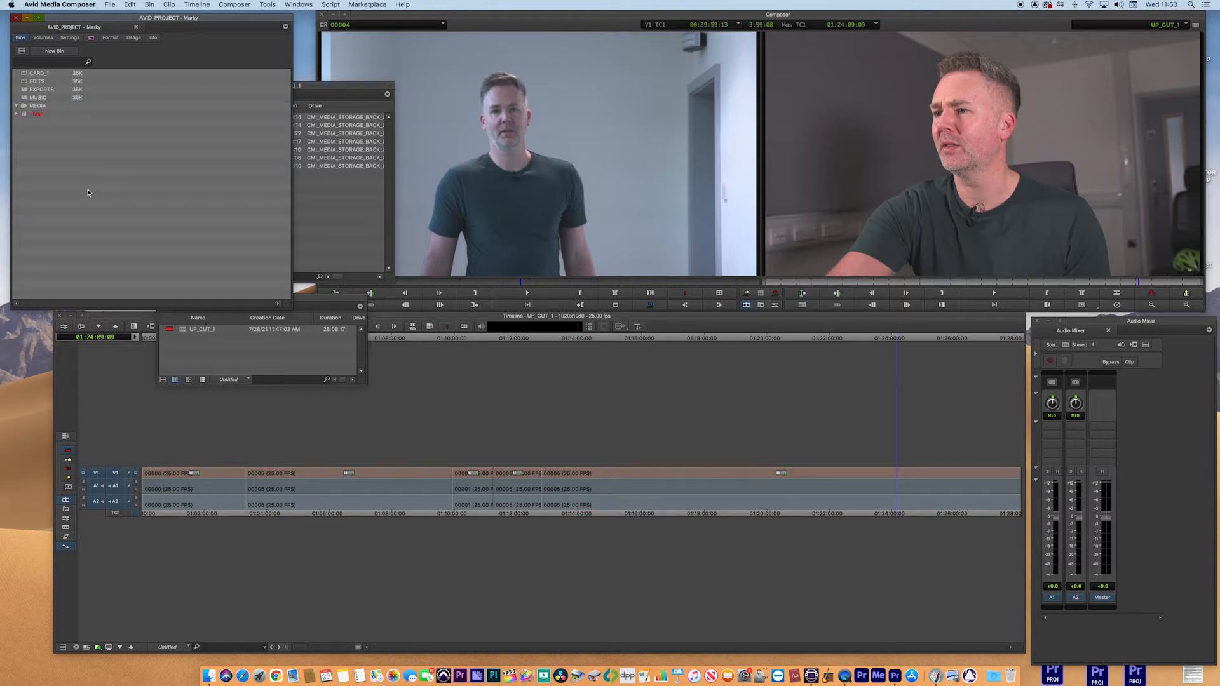
left_click_drag(24, 75, 33, 106)
- Create a project folder named CUTS and move the EDITS bin into it
right_click(51, 160)
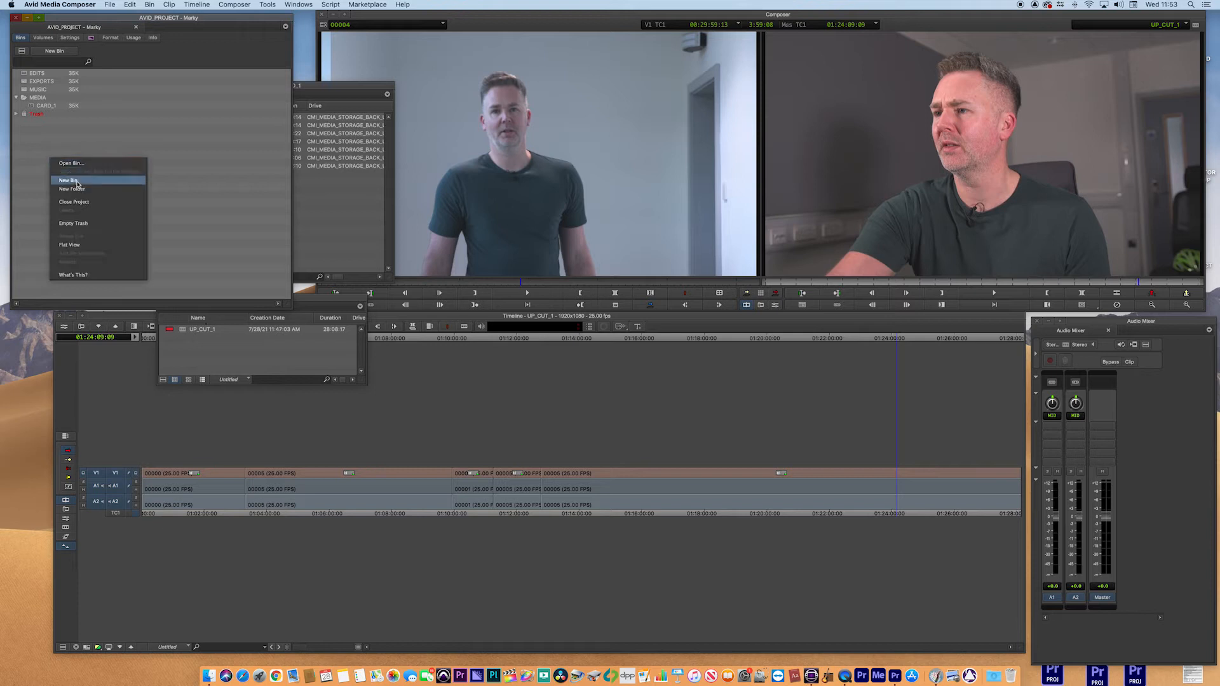
left_click(81, 190)
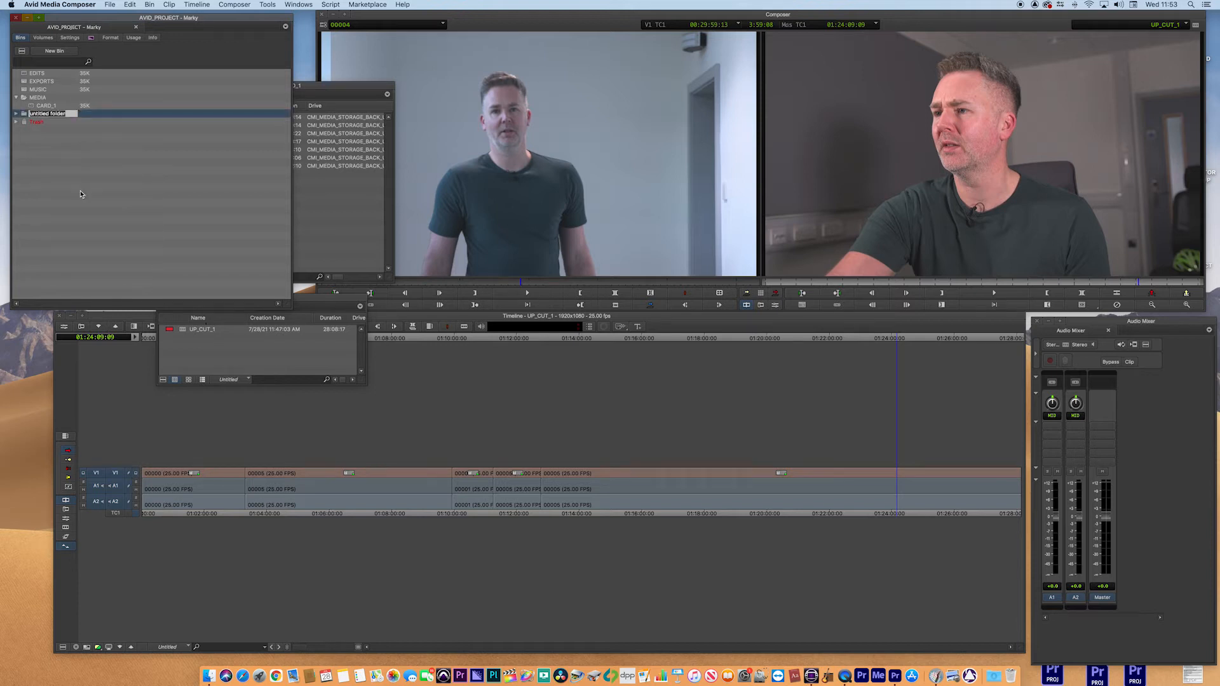
type("CUTS")
left_click(81, 192)
left_click_drag(24, 73, 27, 99)
- Create a project folder named MUSIC and move the MUSIC bin into it
right_click(37, 142)
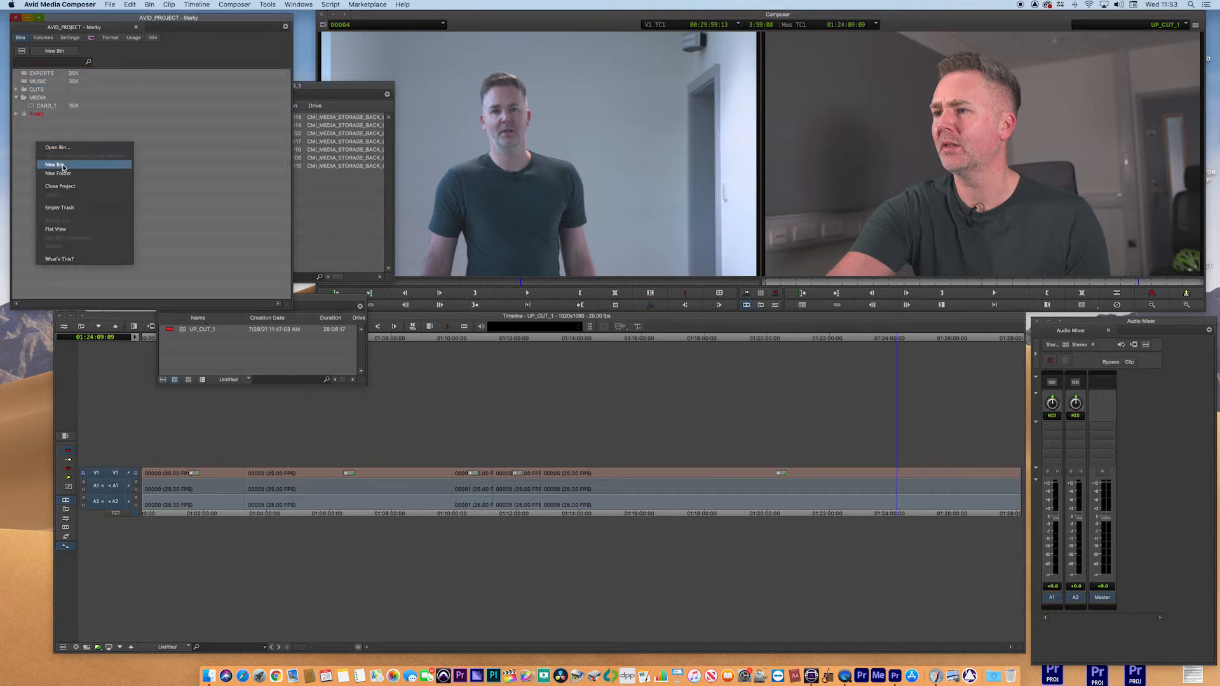
left_click(66, 173)
type("MUSIC")
left_click(66, 173)
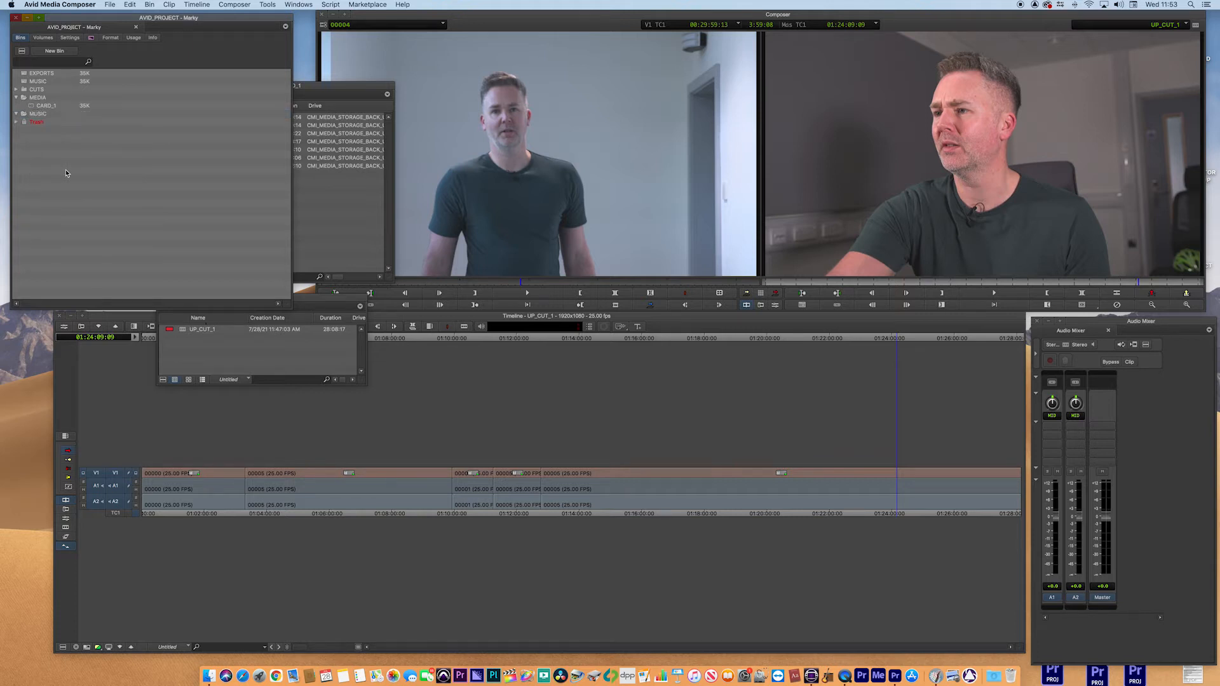
left_click_drag(29, 80, 24, 116)
- Rename the bin inside the MUSIC folder as ALBUM_1
left_click(48, 114)
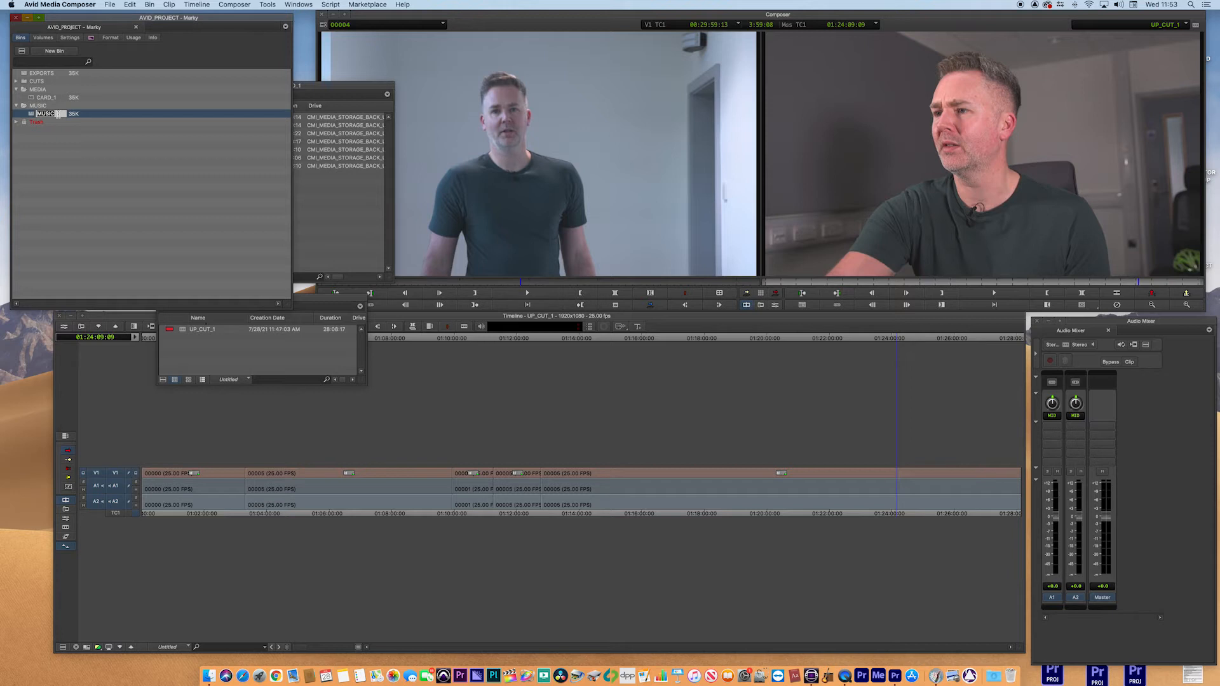
type("ALBUM_1")
key("Return")
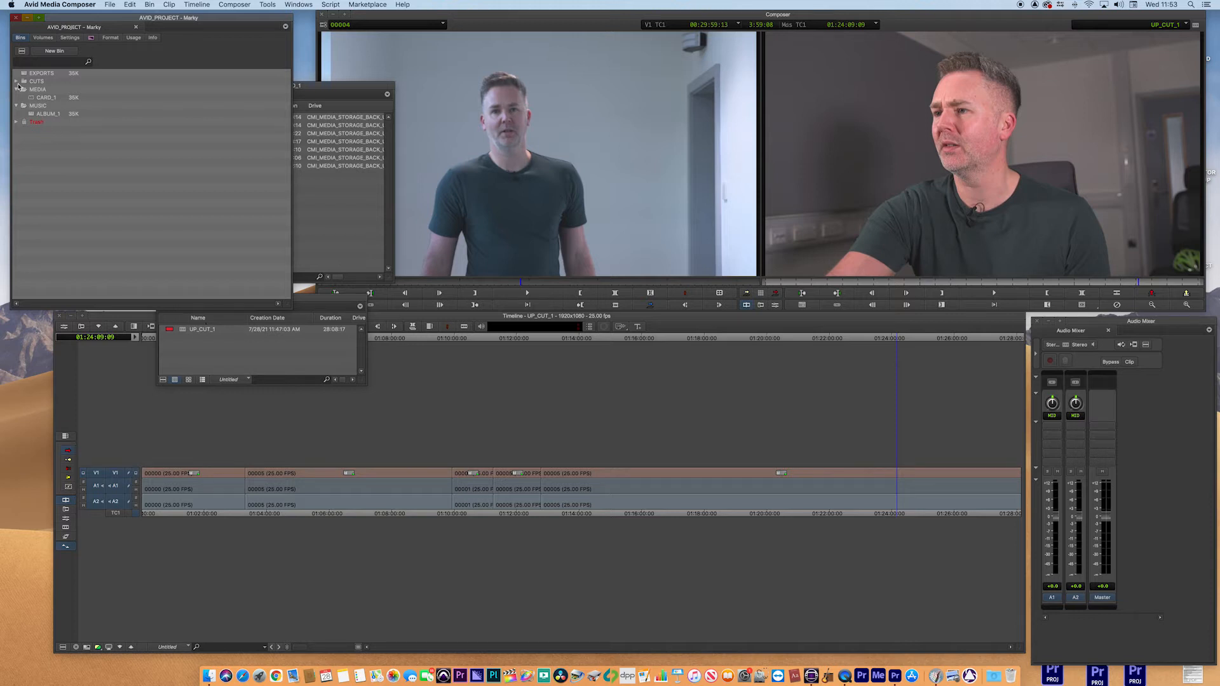
- Create a project folder named EXPORTS and move the EXPORTS bin into it
right_click(57, 170)
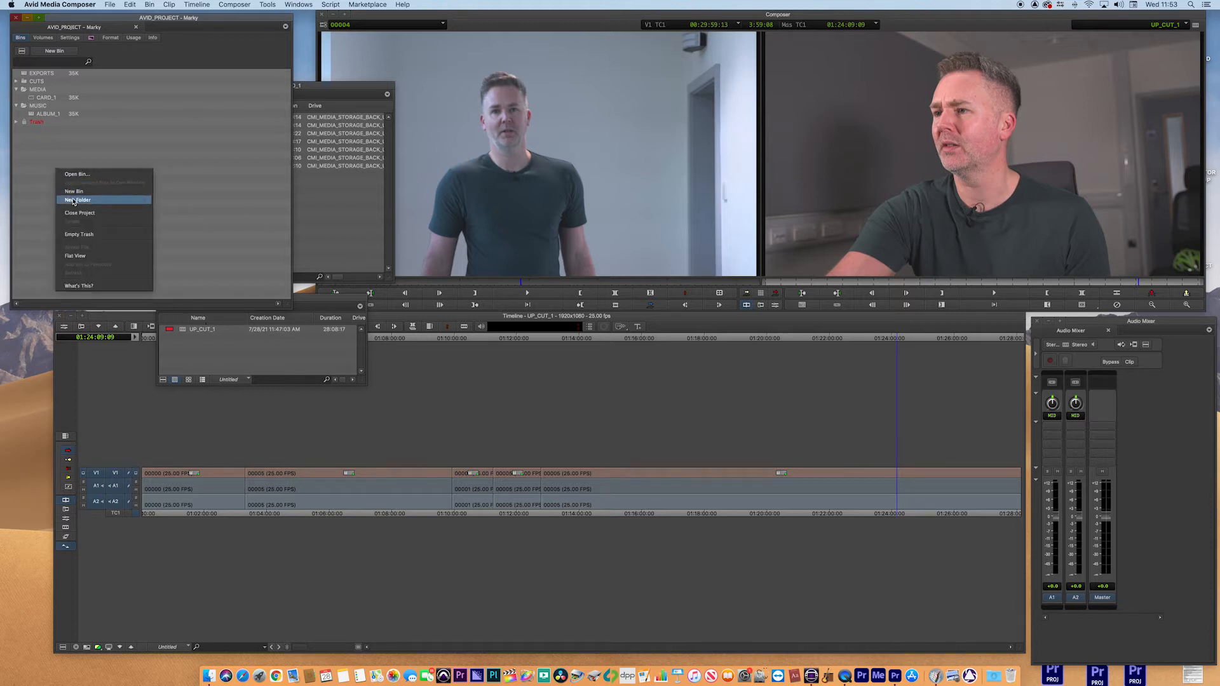
left_click(72, 200)
type("EXPORTS")
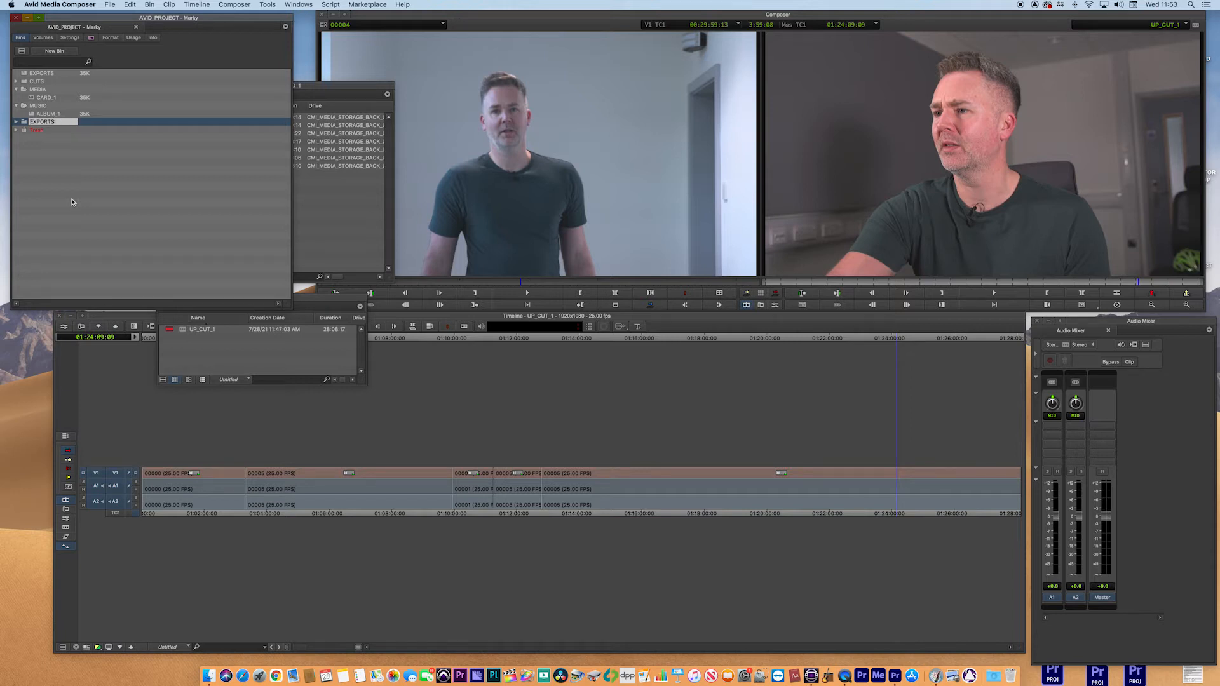
key("Return")
mouse_move(28, 73)
left_mouse_down()
mouse_move(29, 125)
mouse_move(25, 91)
left_mouse_up()
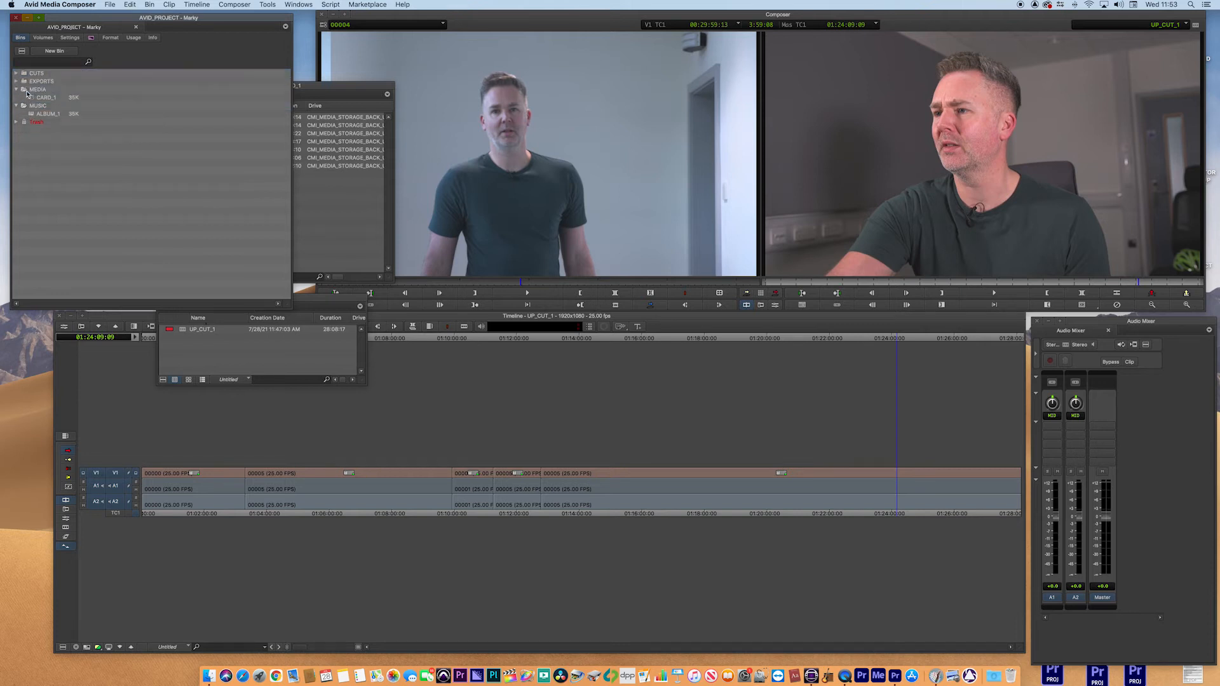
- Rename the CUTS folder as 1_CUTS and the MEDIA folder as 2_MEDIA
left_click(25, 74)
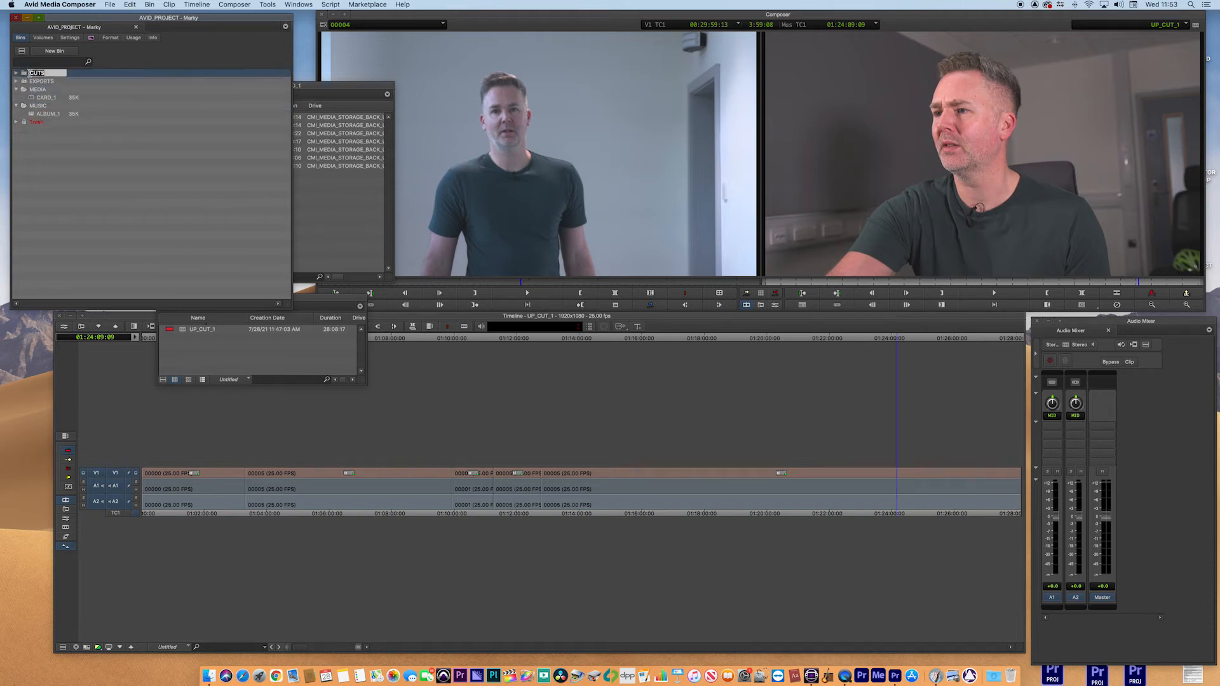
key("Return")
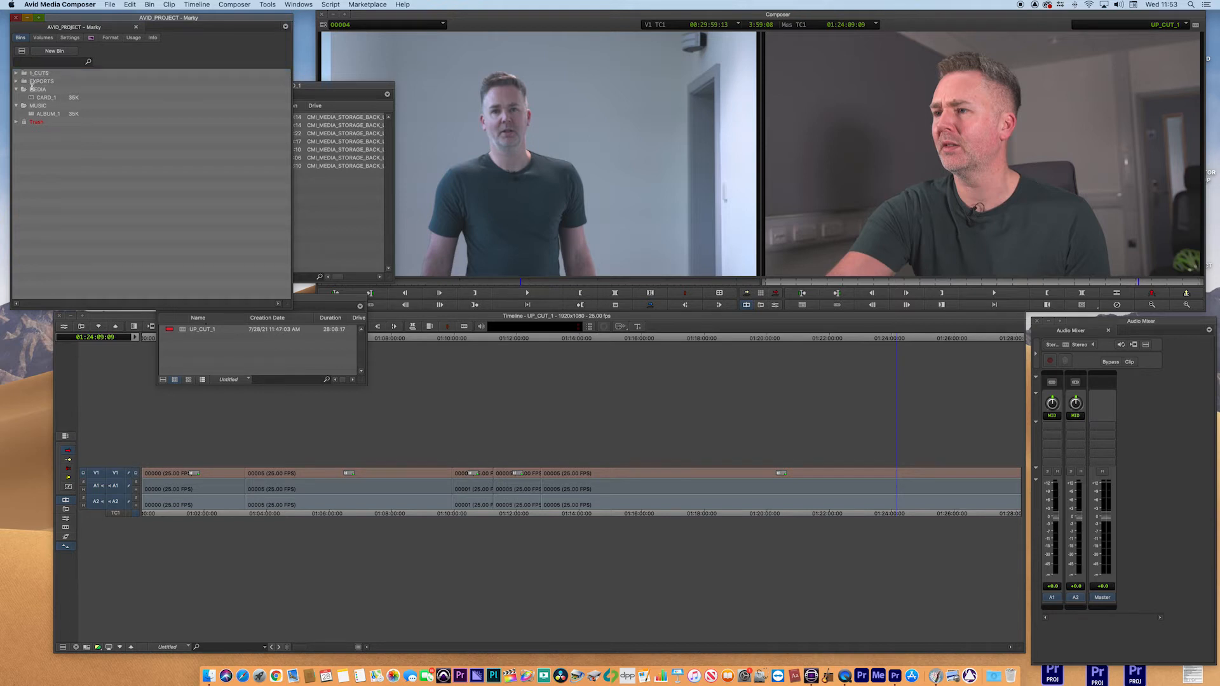
left_click(32, 89)
type("2_")
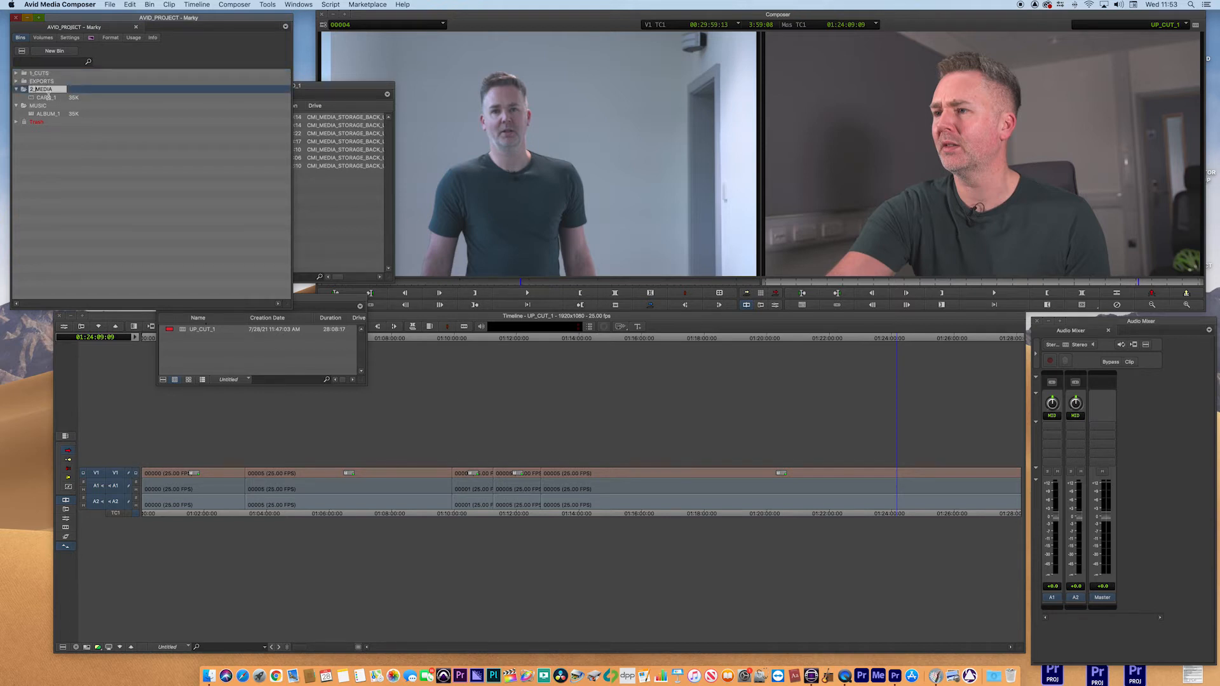
key("Return")
- Rename the MUSIC folder as 3_MUSIC and the EXPORTS folder as 4_EXPORTS
left_click(32, 89)
left_click(32, 97)
left_click(31, 97)
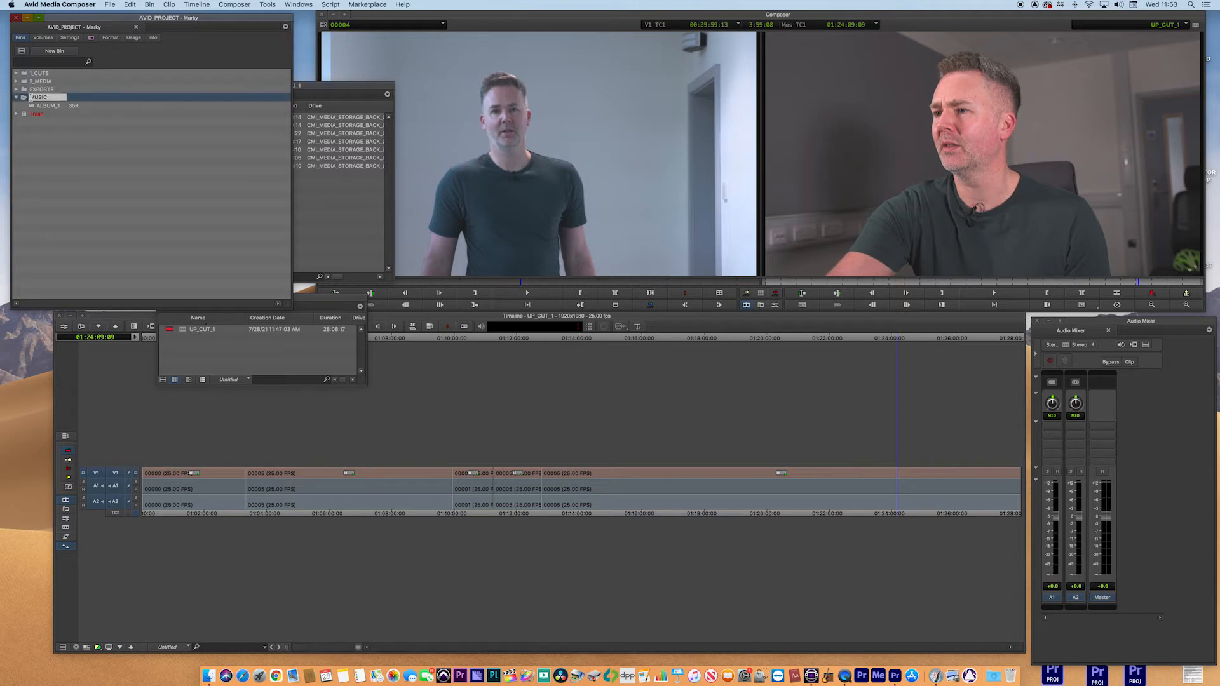
type("3_")
key("Return")
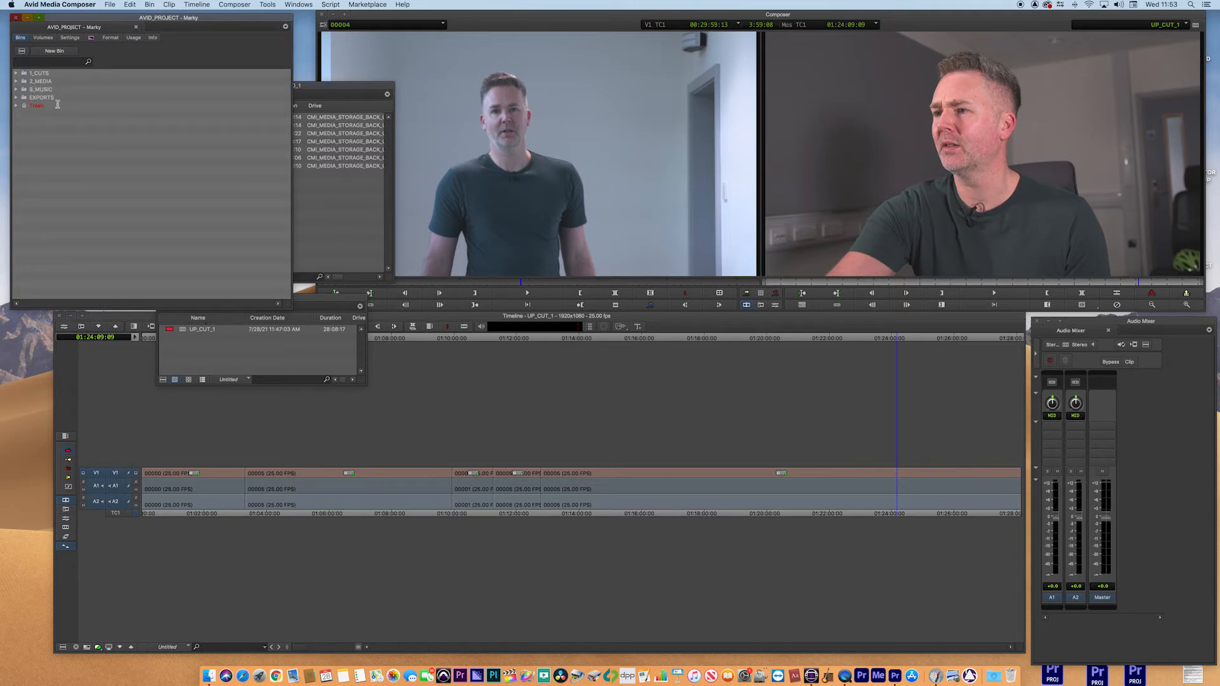
left_click(32, 97)
left_click(32, 98)
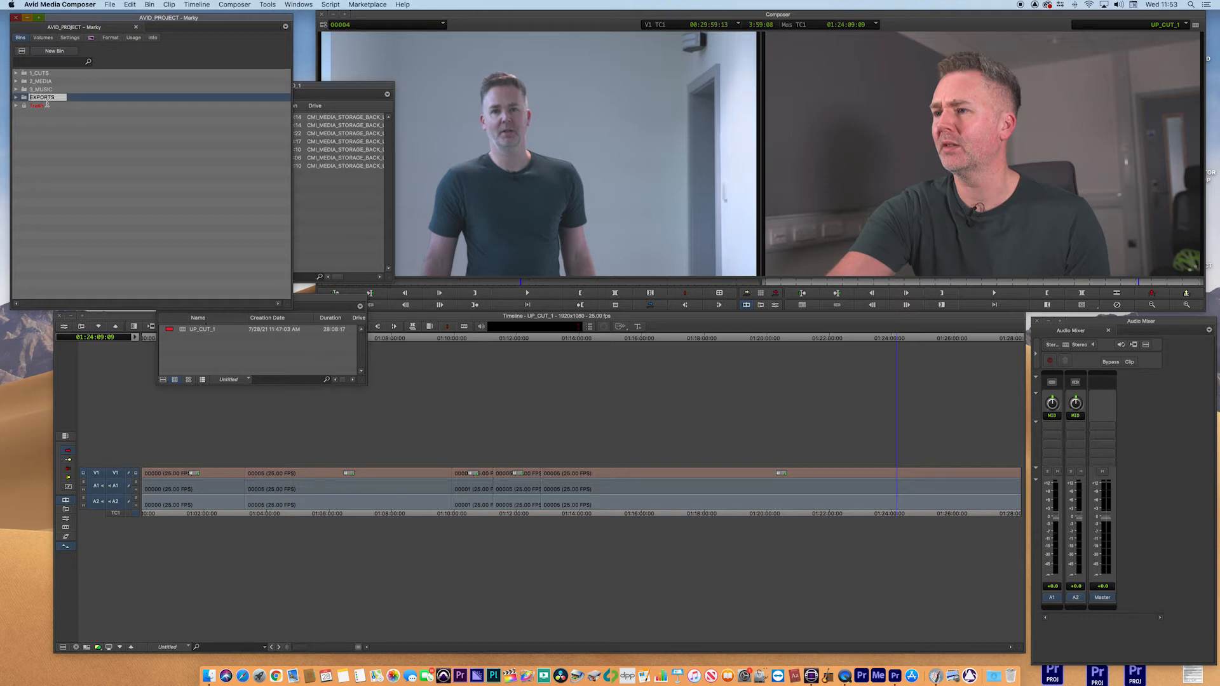
type("4_")
key("Return")
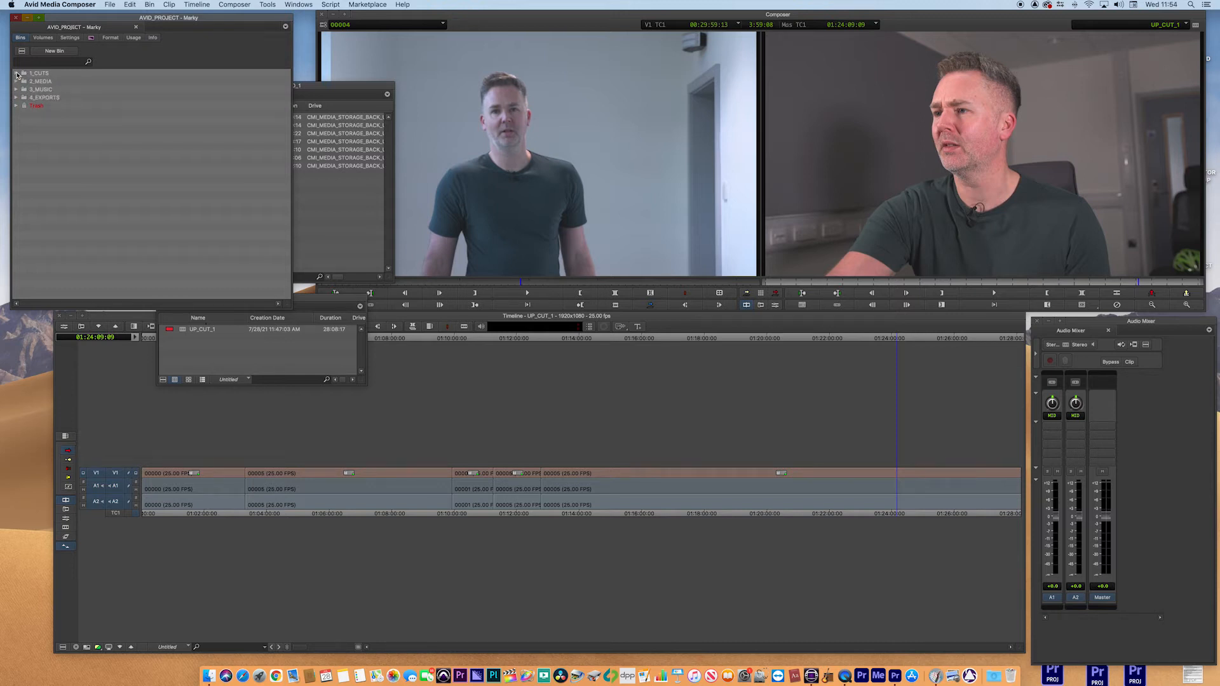
- Switch to Finder and open the AVID_PROJECT folder on the Desktop
left_click(342, 204)
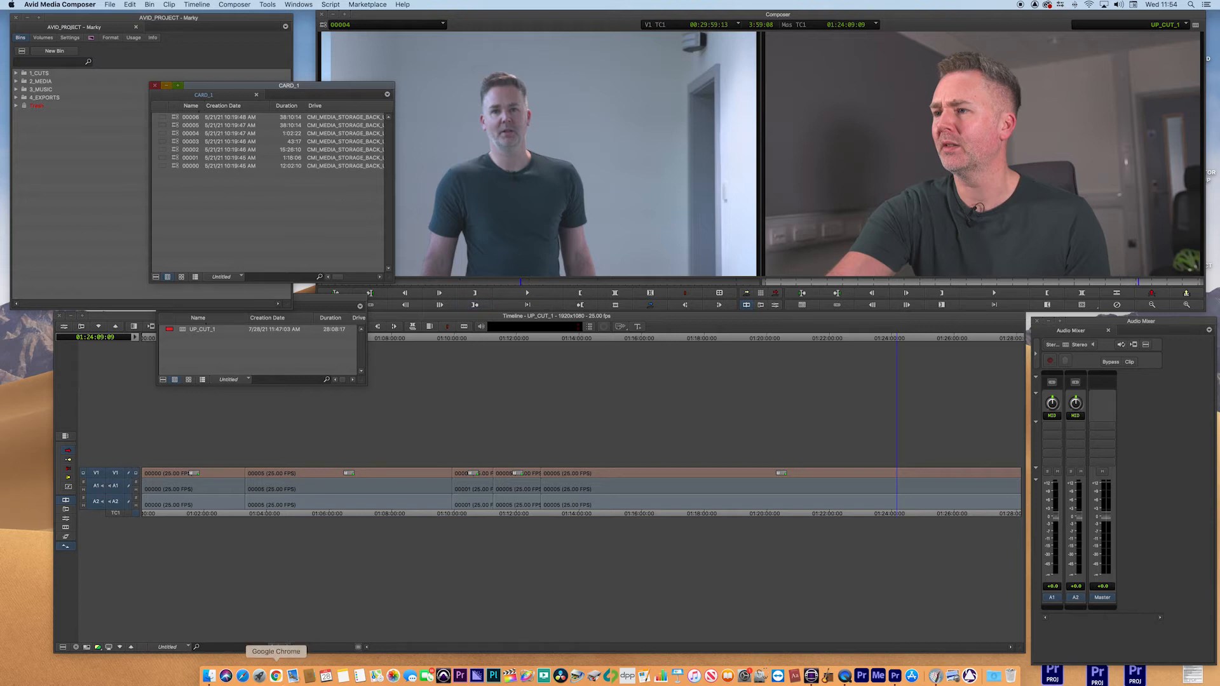
left_click(210, 677)
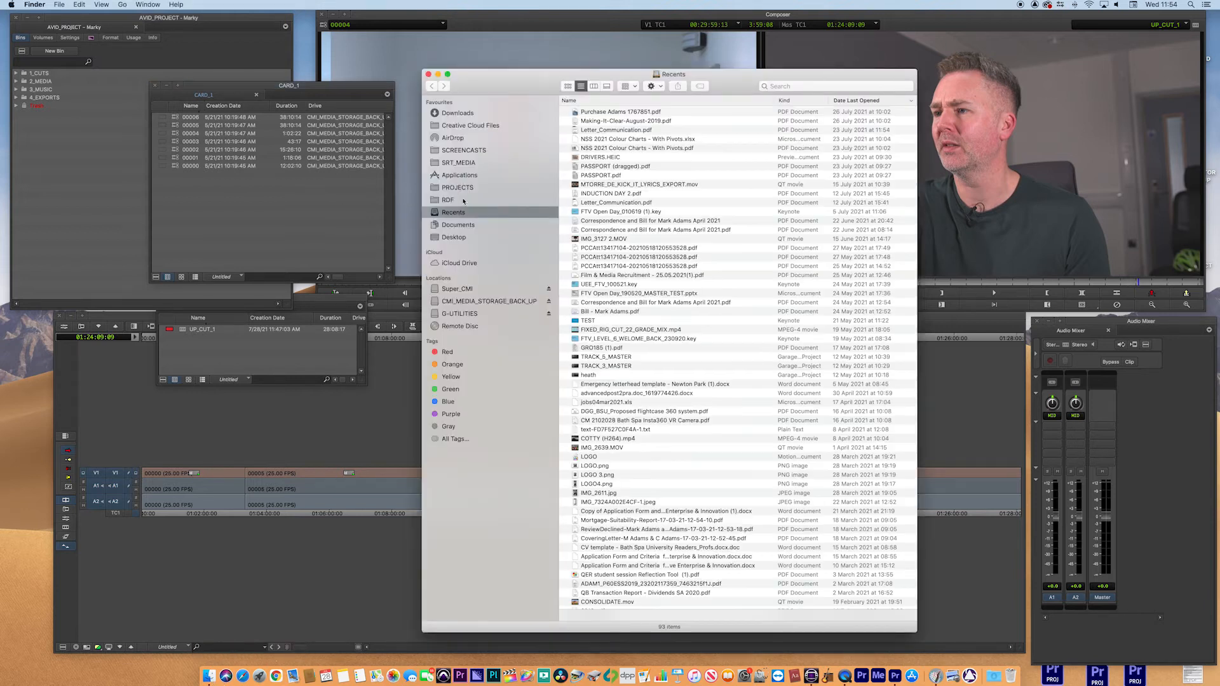
left_click(453, 237)
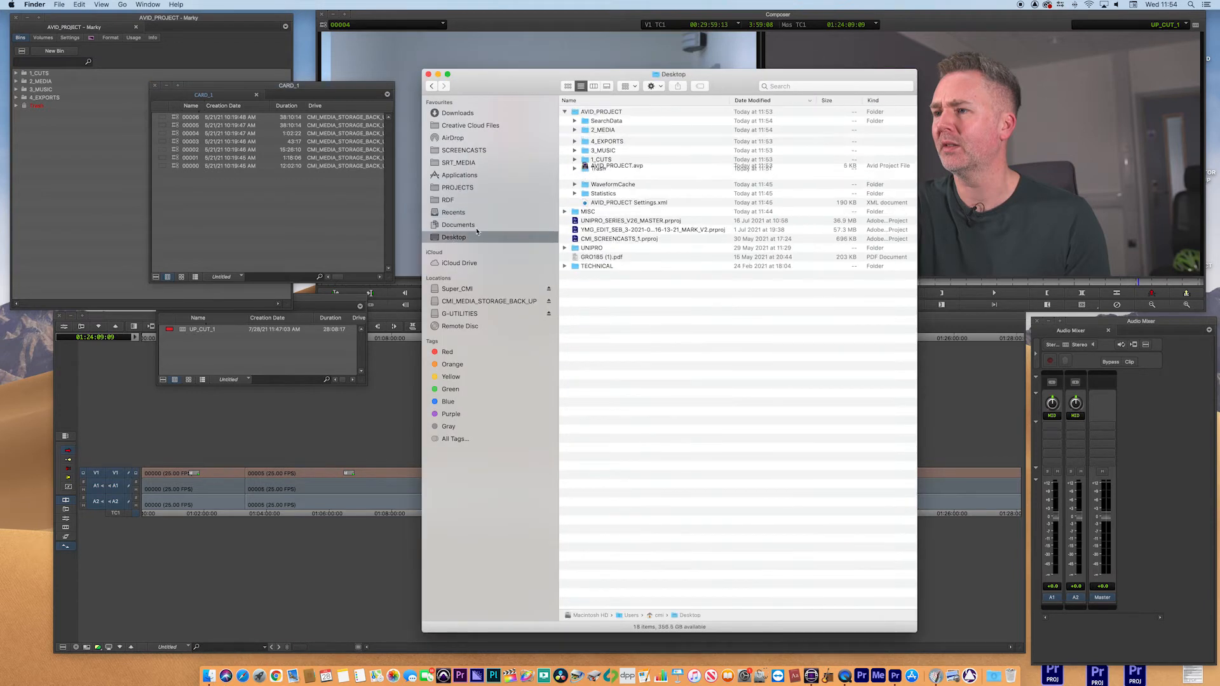
left_click(574, 114)
double_click(575, 112)
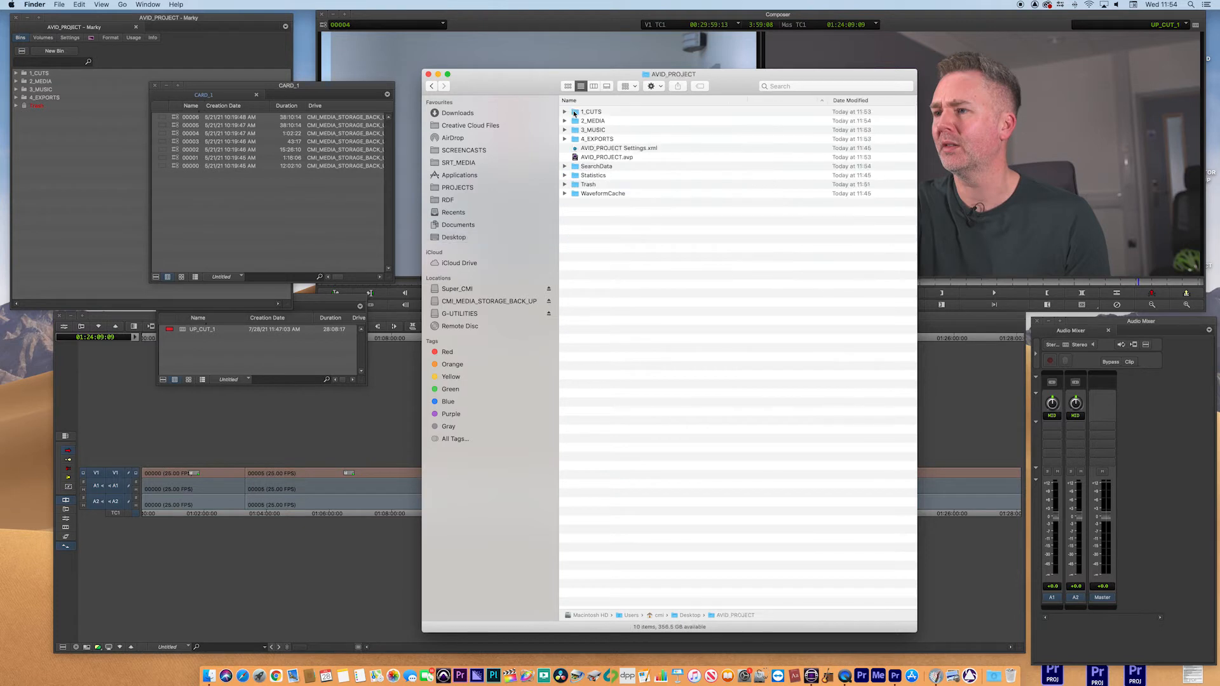
left_click_drag(530, 91, 523, 74)
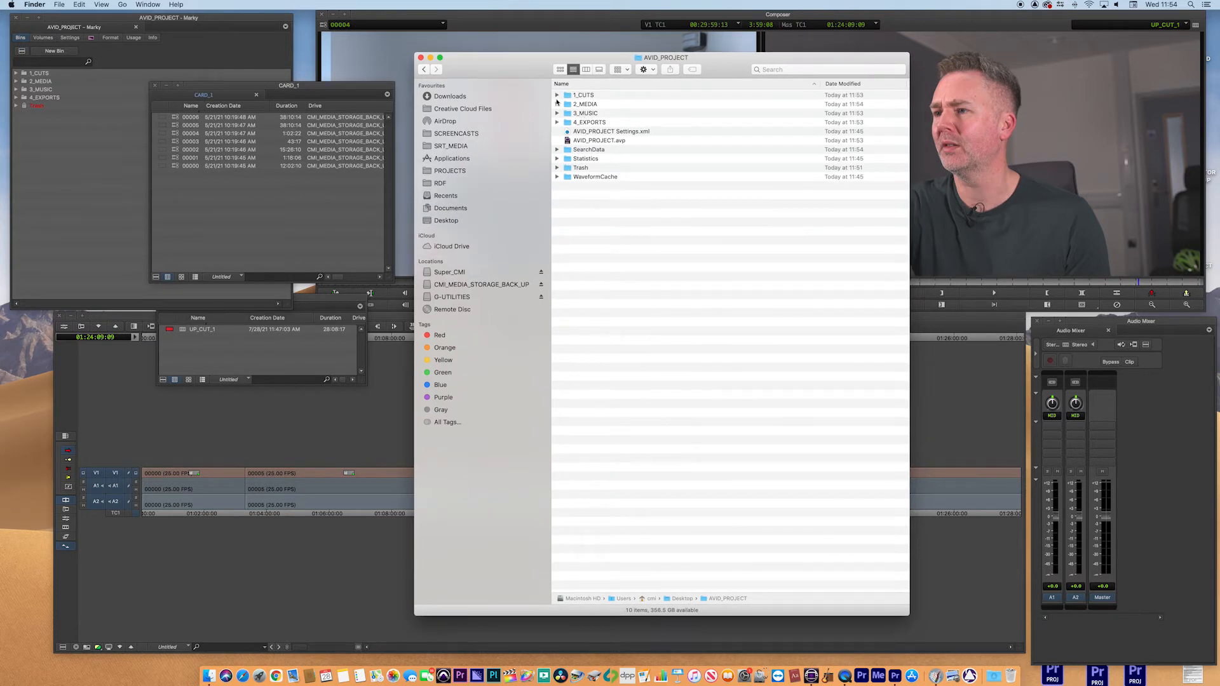
- Expand the 1_CUTS, 2_MEDIA, 3_MUSIC and 4_EXPORTS folders in both Finder and the Avid project window to compare their bins
left_click(557, 95)
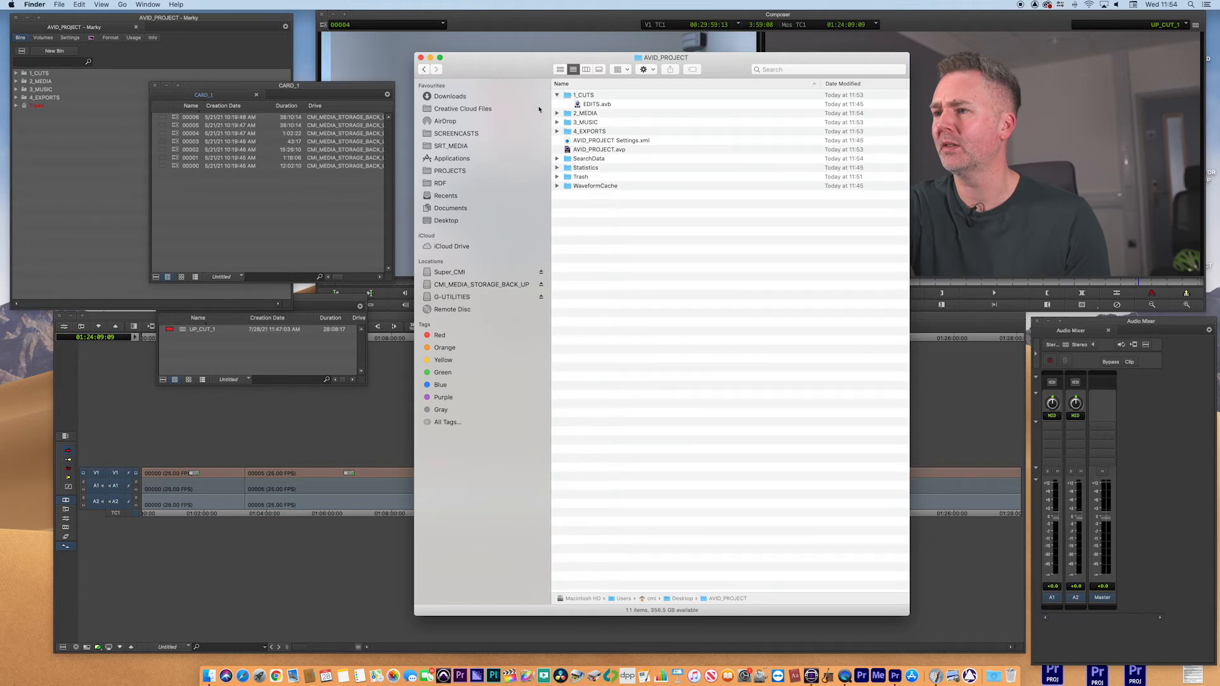
left_click(581, 105)
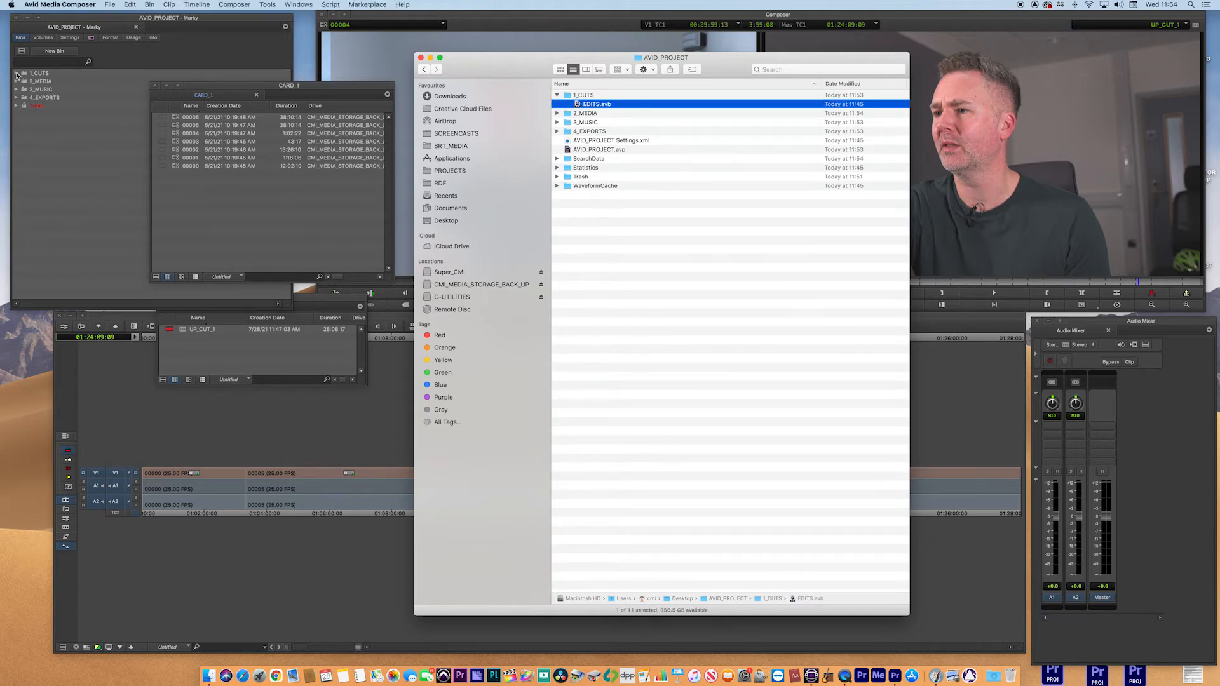
left_click(16, 74)
left_click(16, 90)
left_click(16, 106)
left_click(17, 122)
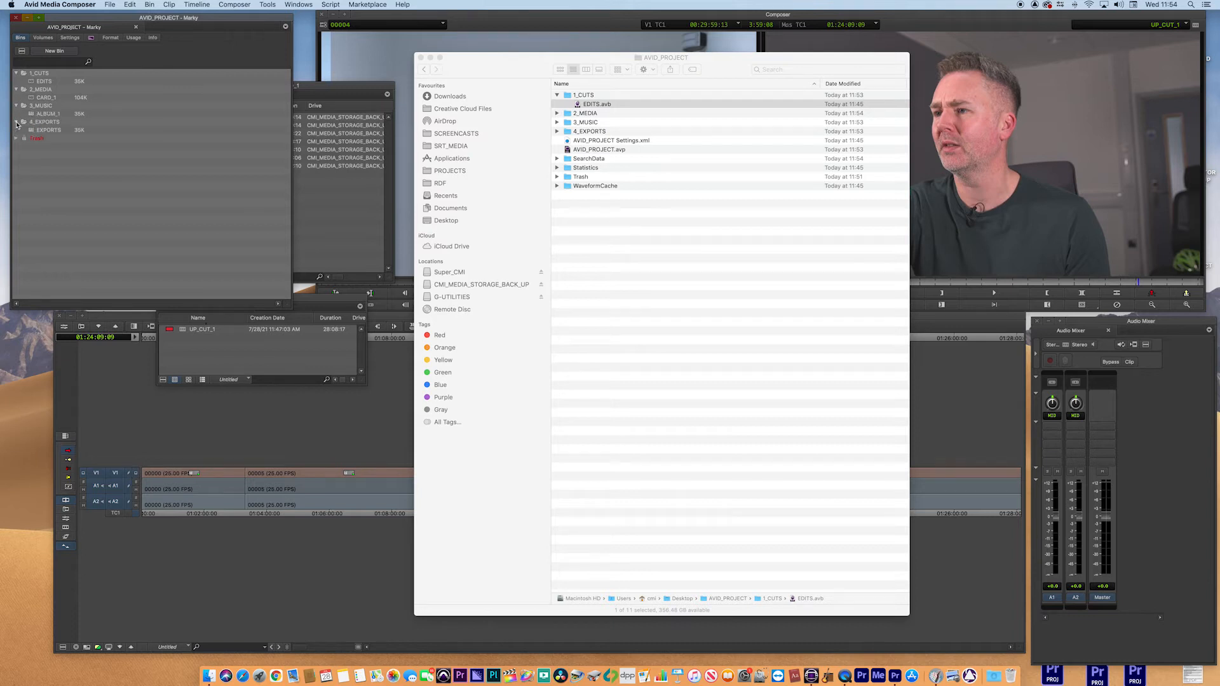
left_click(557, 113)
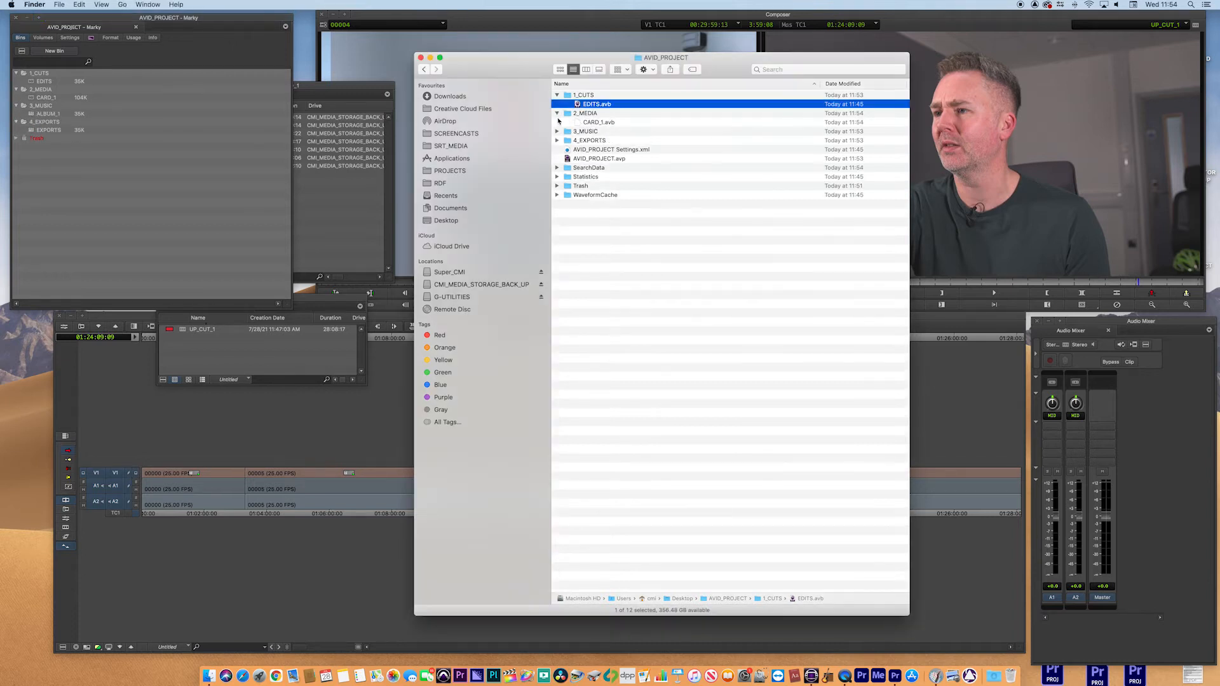
left_click(557, 131)
left_click(556, 150)
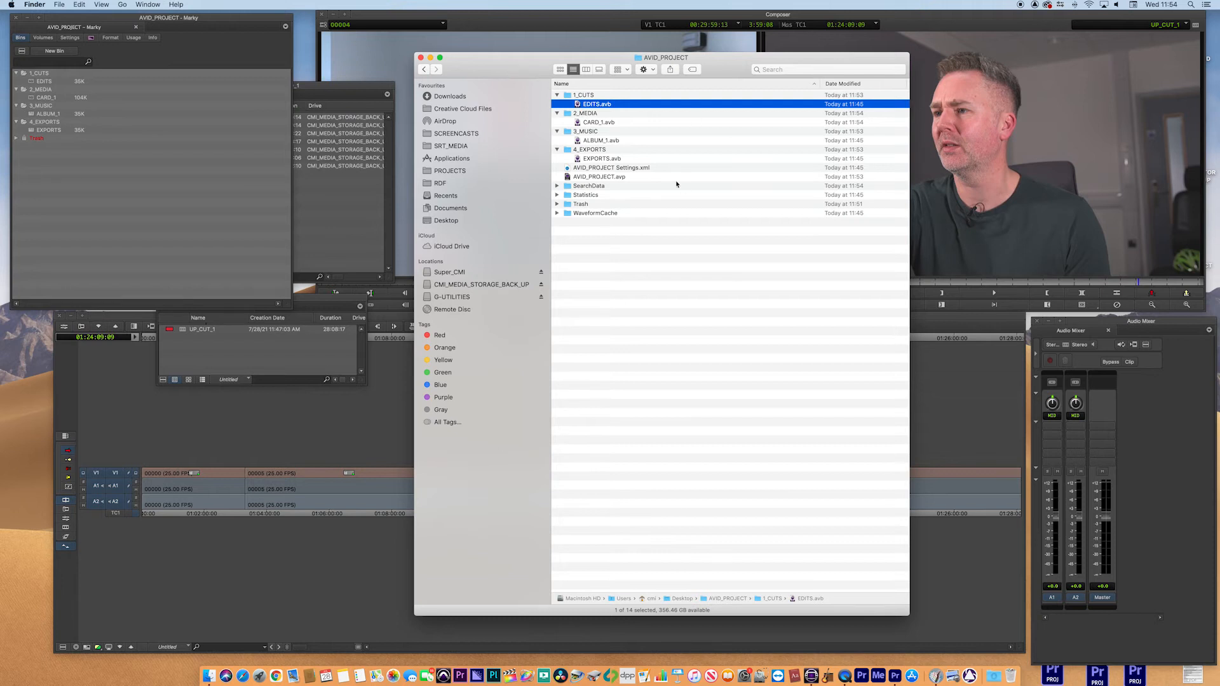
- Create a folder named 5_GRAPHICS inside AVID_PROJECT in Finder
right_click(601, 252)
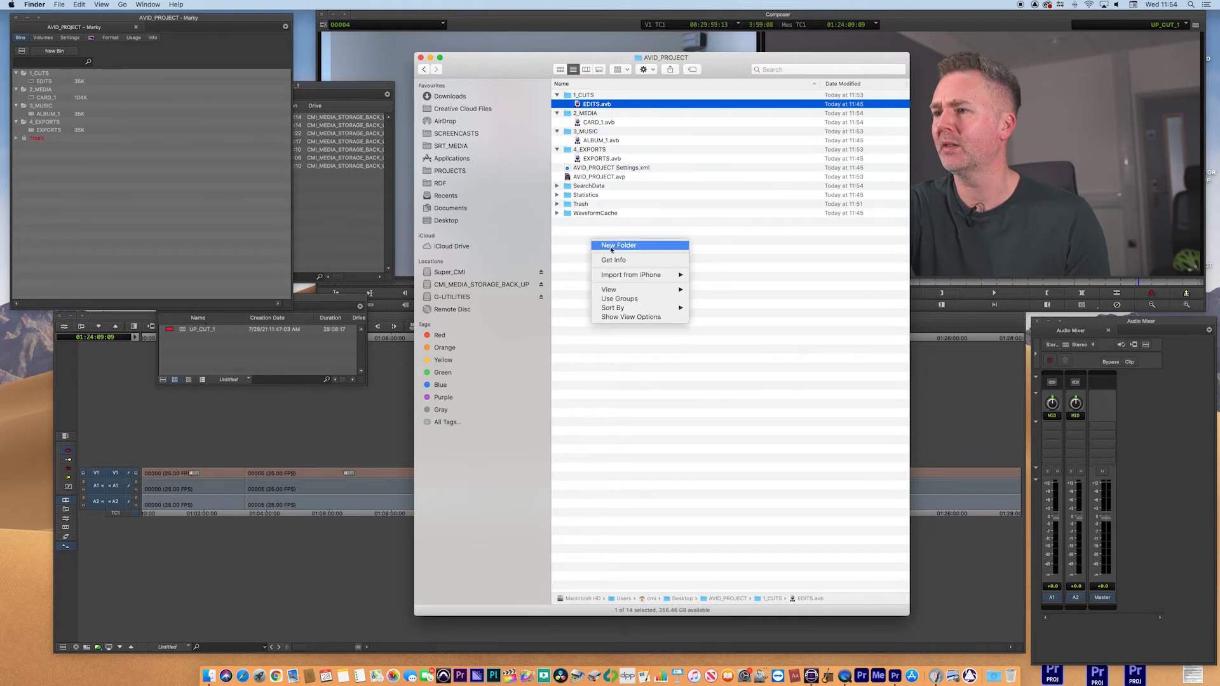
left_click(610, 249)
type("6")
type("_GR")
type("AP")
type("HICS")
key("Return")
- Switch back to Media Composer and create a new bin named GRPAHICS_TEST_1 in the project
left_click(191, 230)
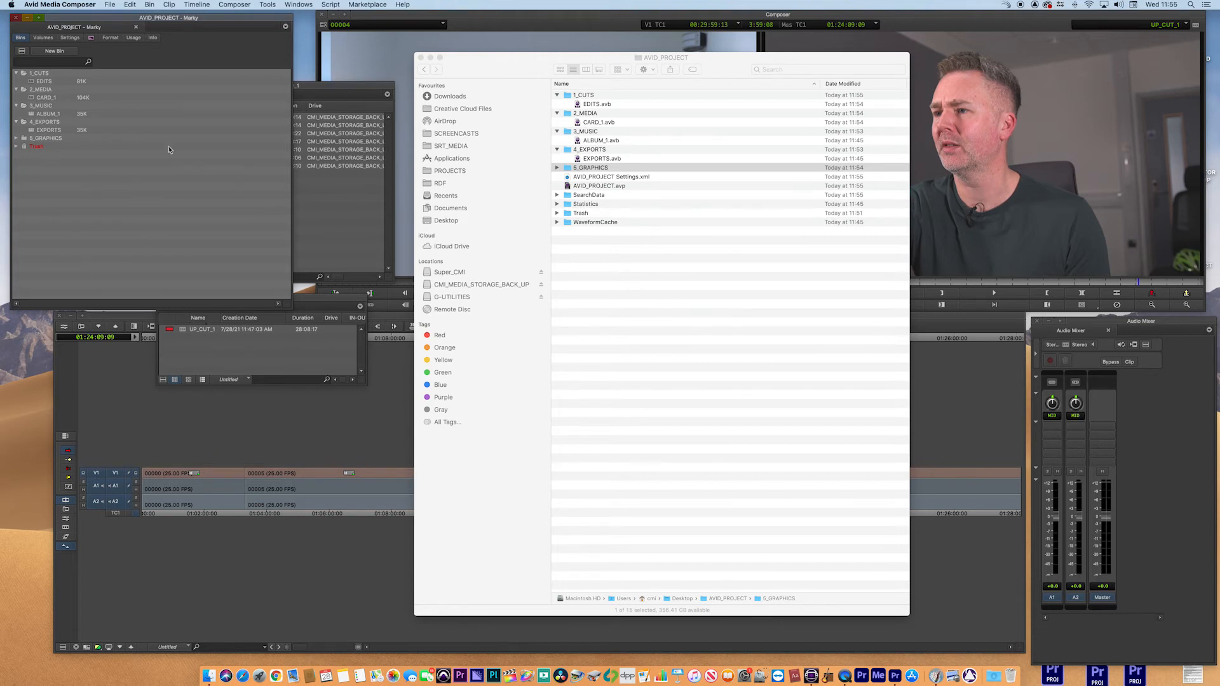
right_click(62, 180)
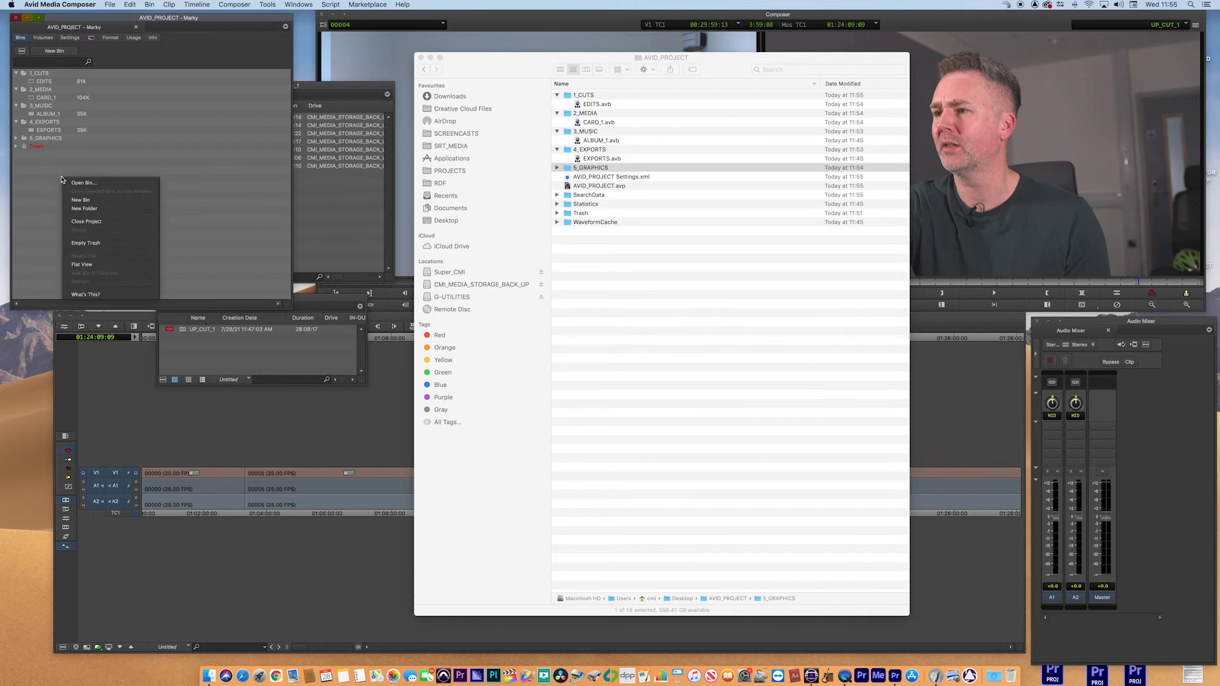
left_click(114, 147)
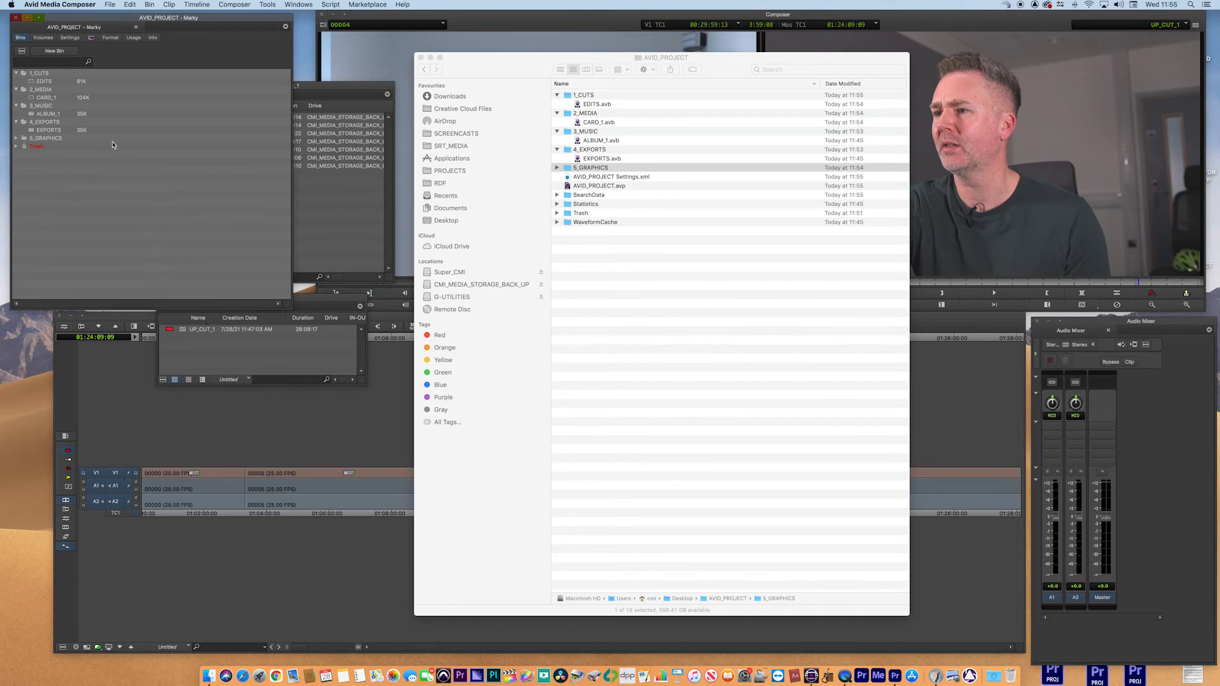
left_click(55, 51)
type("GRAPHICS")
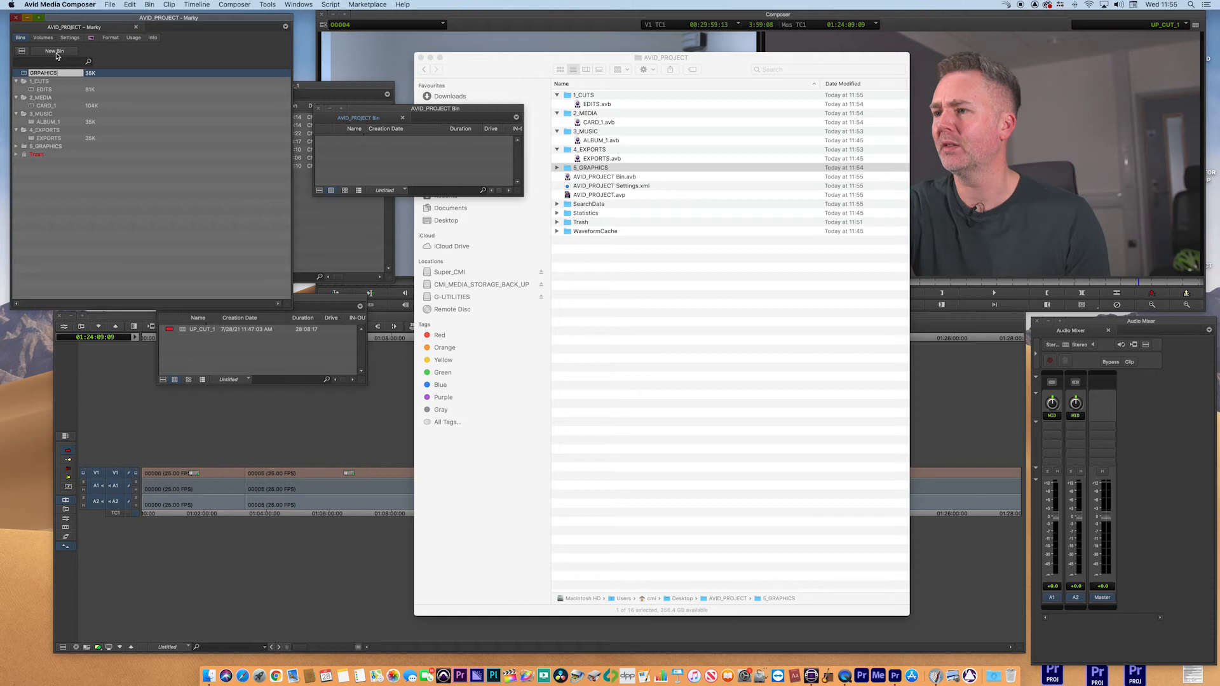
type("PAHICS_TEST_1")
key("Return")
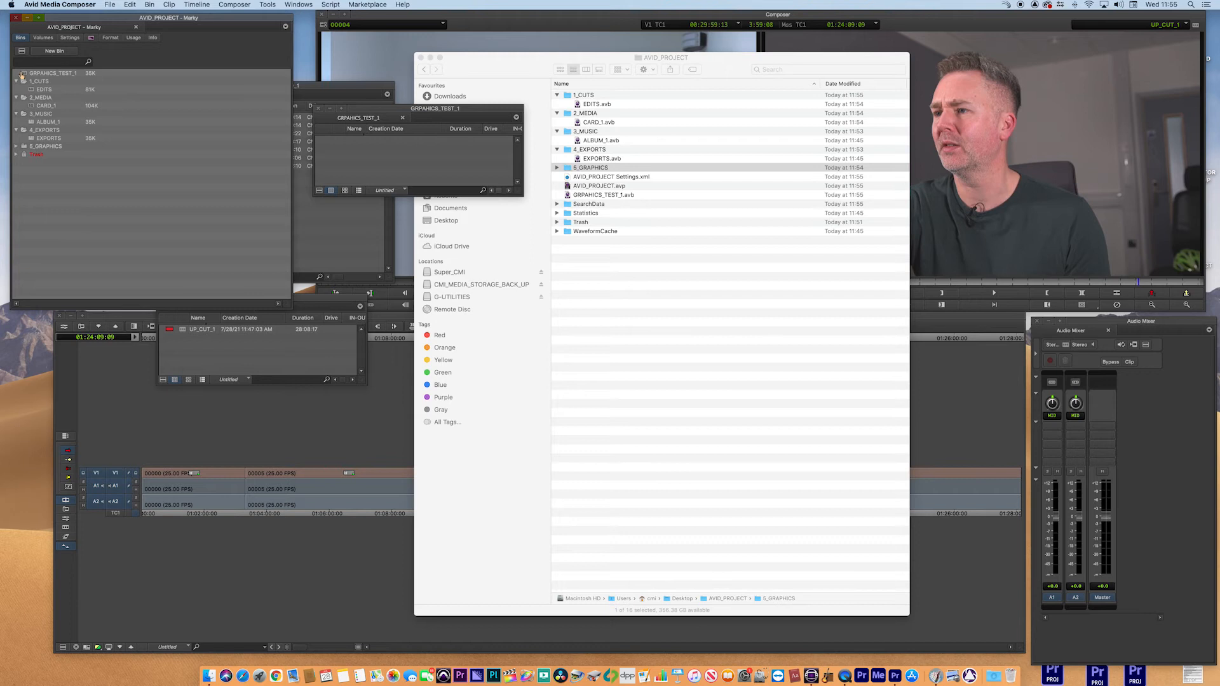
- Move the GRPAHICS_TEST_1 bin into the 5_GRAPHICS folder, and expand that folder in Finder to select its bin file
left_click_drag(25, 75, 27, 146)
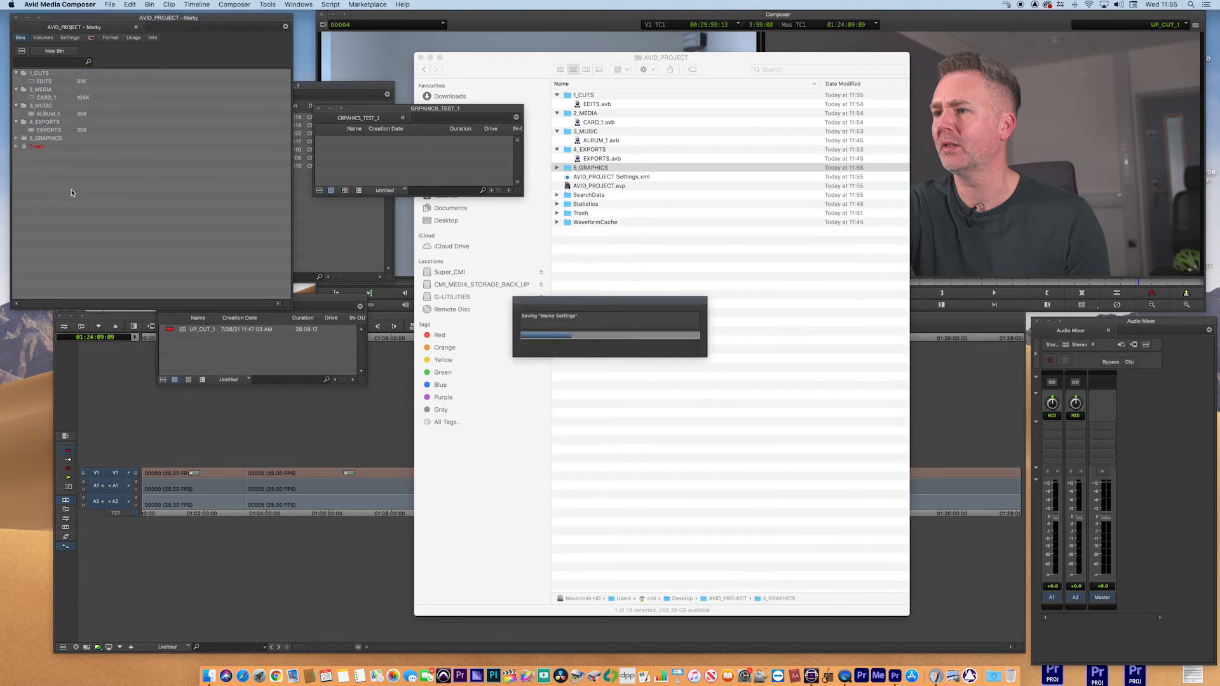
left_click(426, 168)
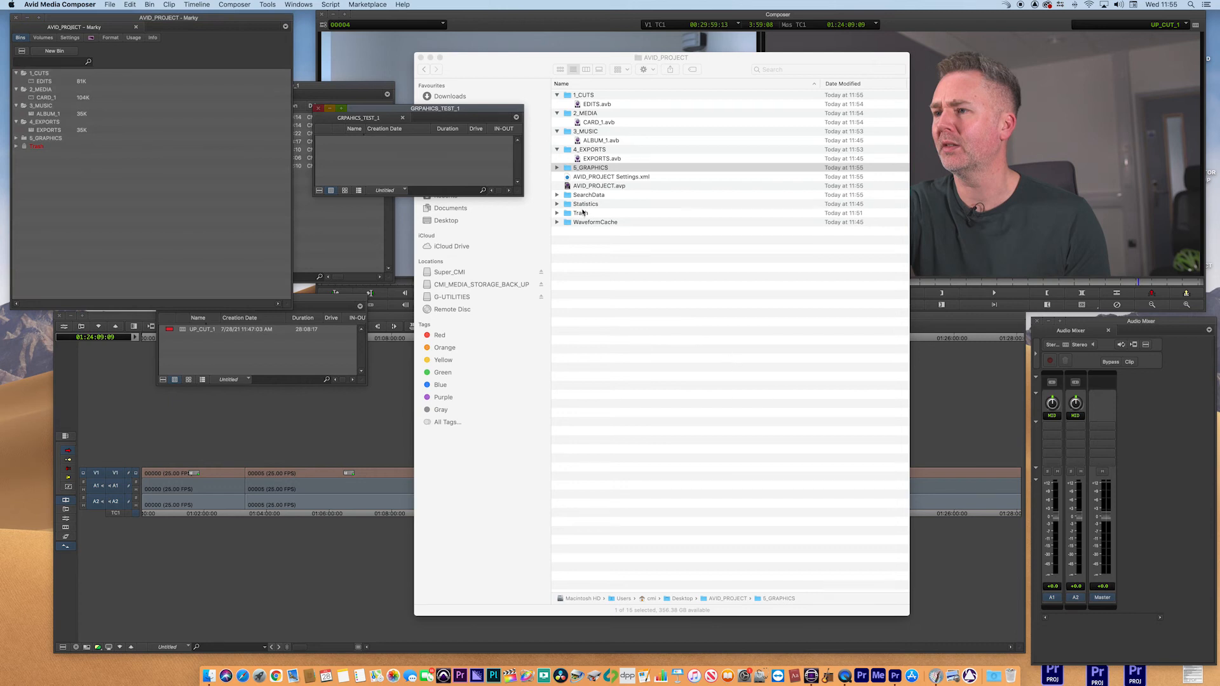
left_click(557, 168)
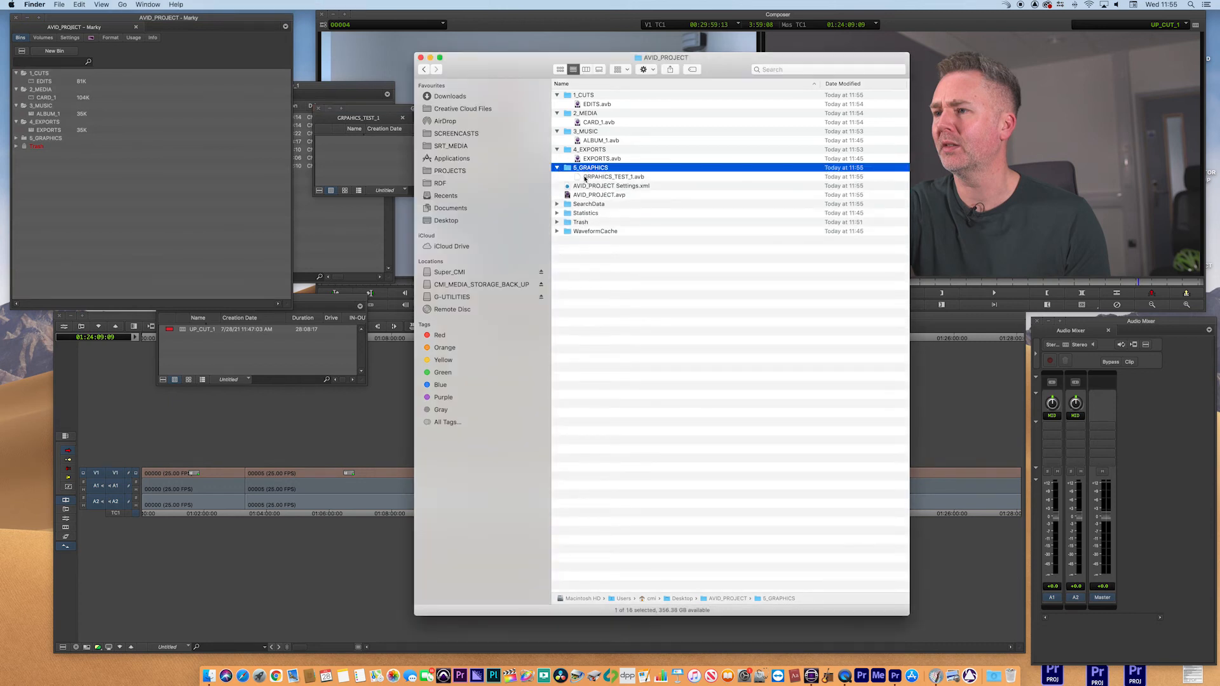
left_click(583, 177)
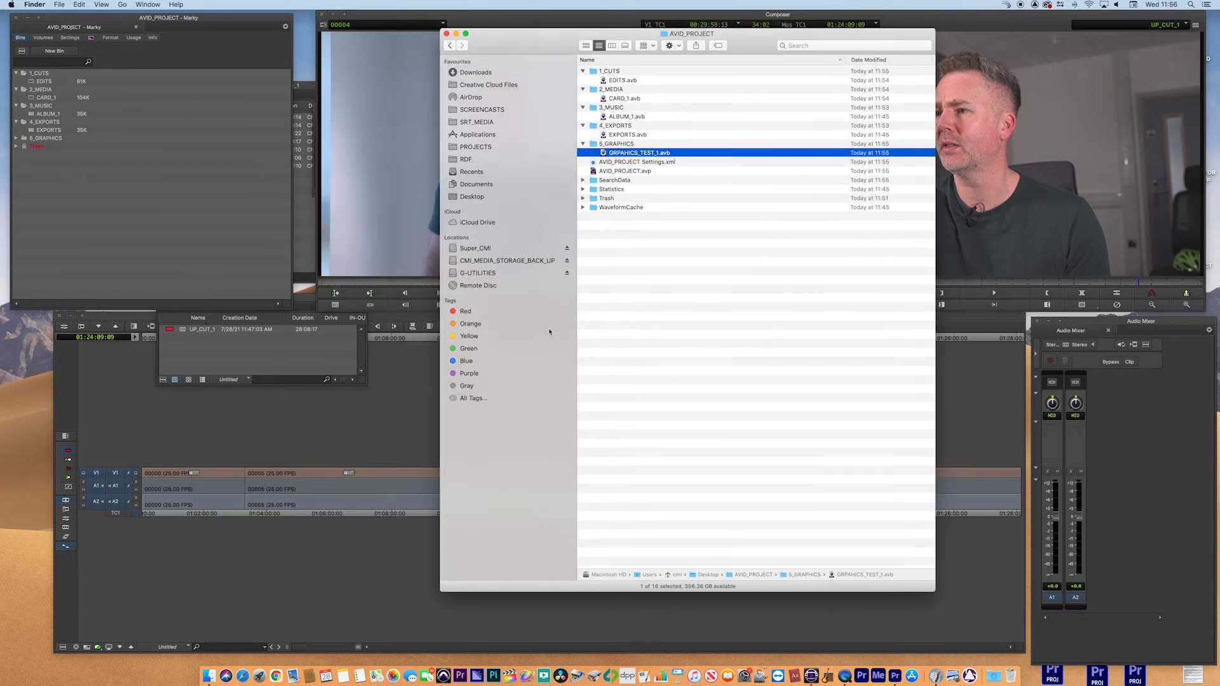
- Close the current project in Media Composer, and create and open a new external project named AVID_PROJECT_2
left_click(392, 230)
left_click(119, 234)
left_click(16, 18)
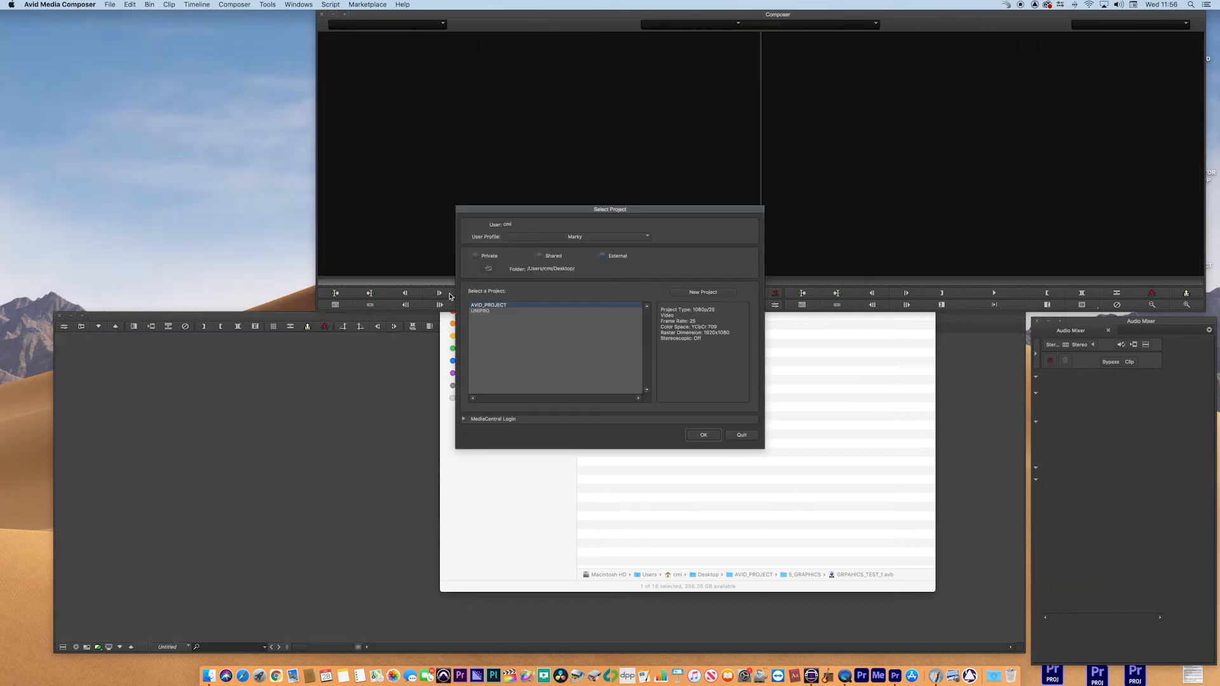
left_click(702, 293)
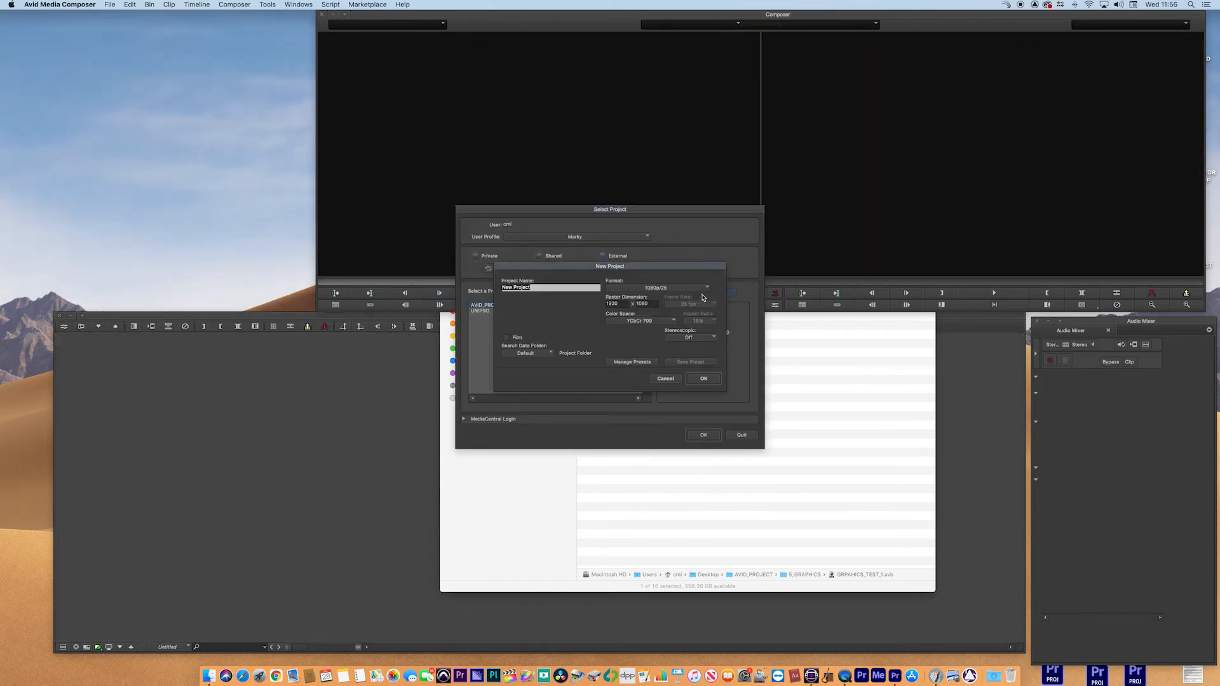
type("AVID_PROJECT_2")
left_click(704, 378)
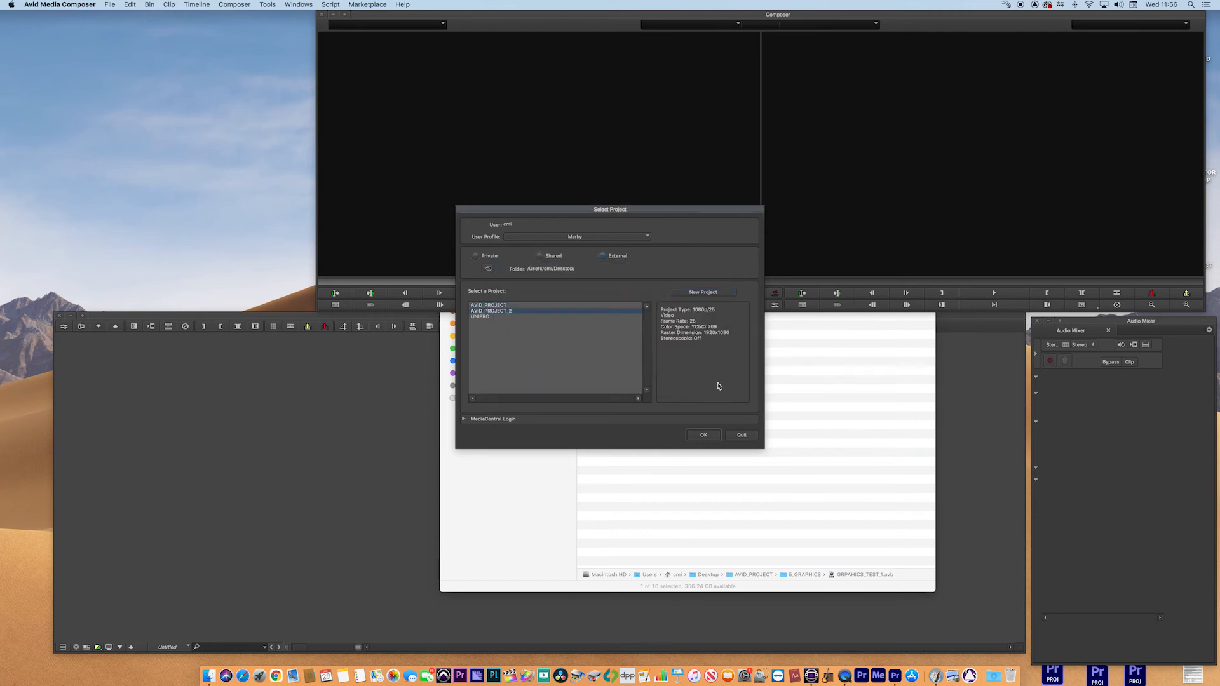
left_click(715, 439)
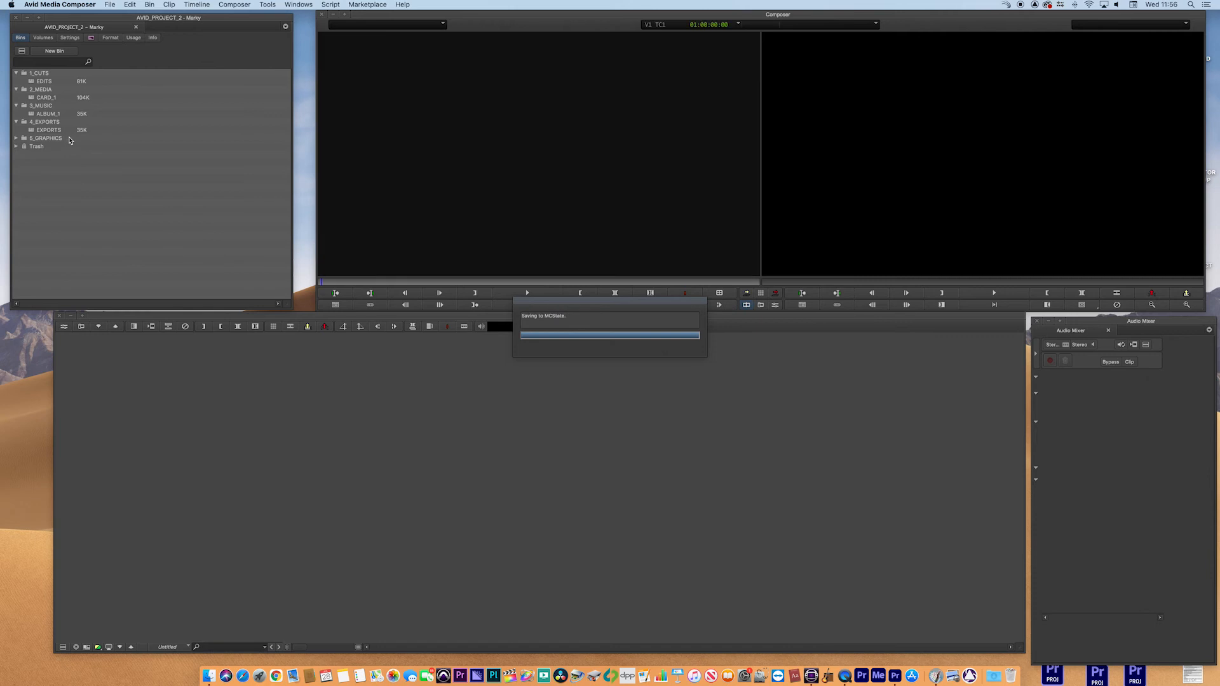
- Move the AVID_PROJECT_2 Bin window clear of the Composer, and switch to Finder to open the AVID_PROJECT_2 folder on the Desktop
left_click(60, 109)
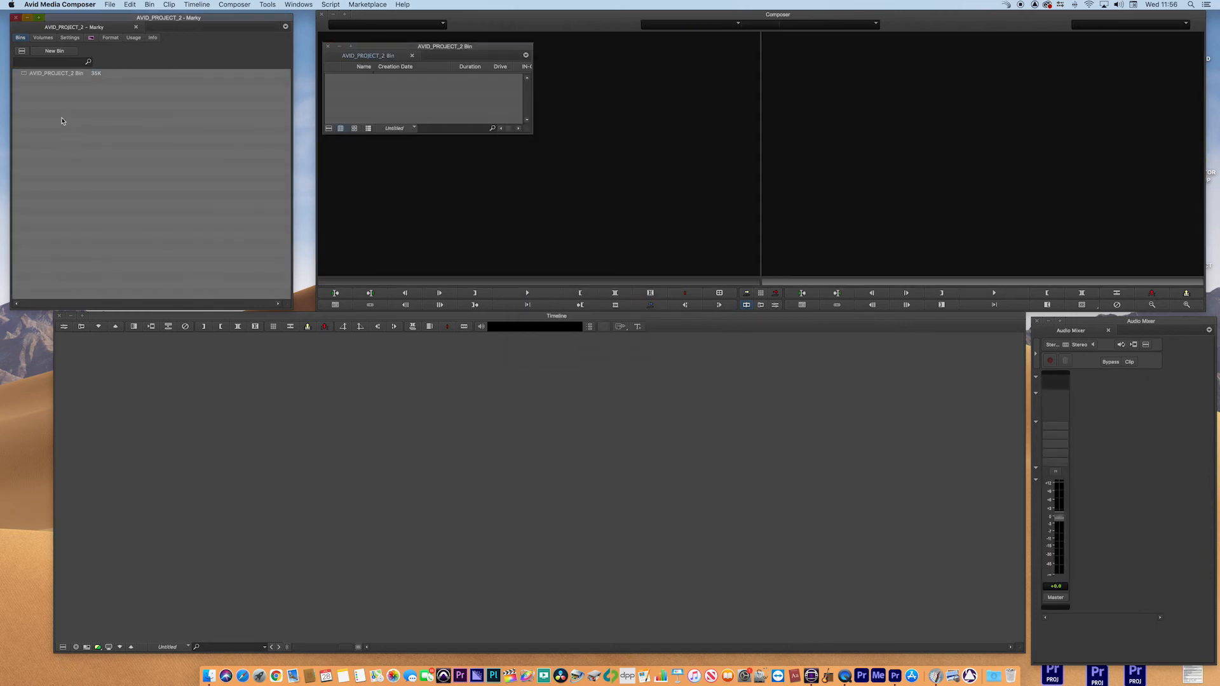
left_click_drag(413, 47, 333, 74)
left_click(555, 430)
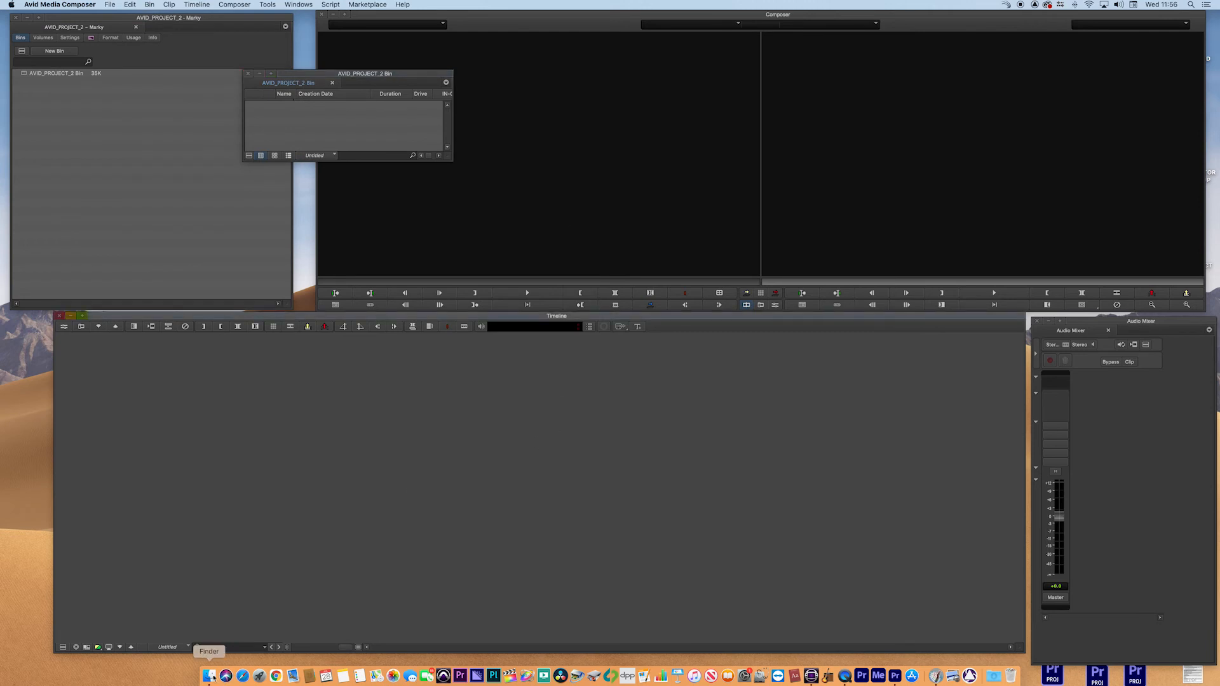
left_click(210, 676)
left_click_drag(563, 36, 636, 32)
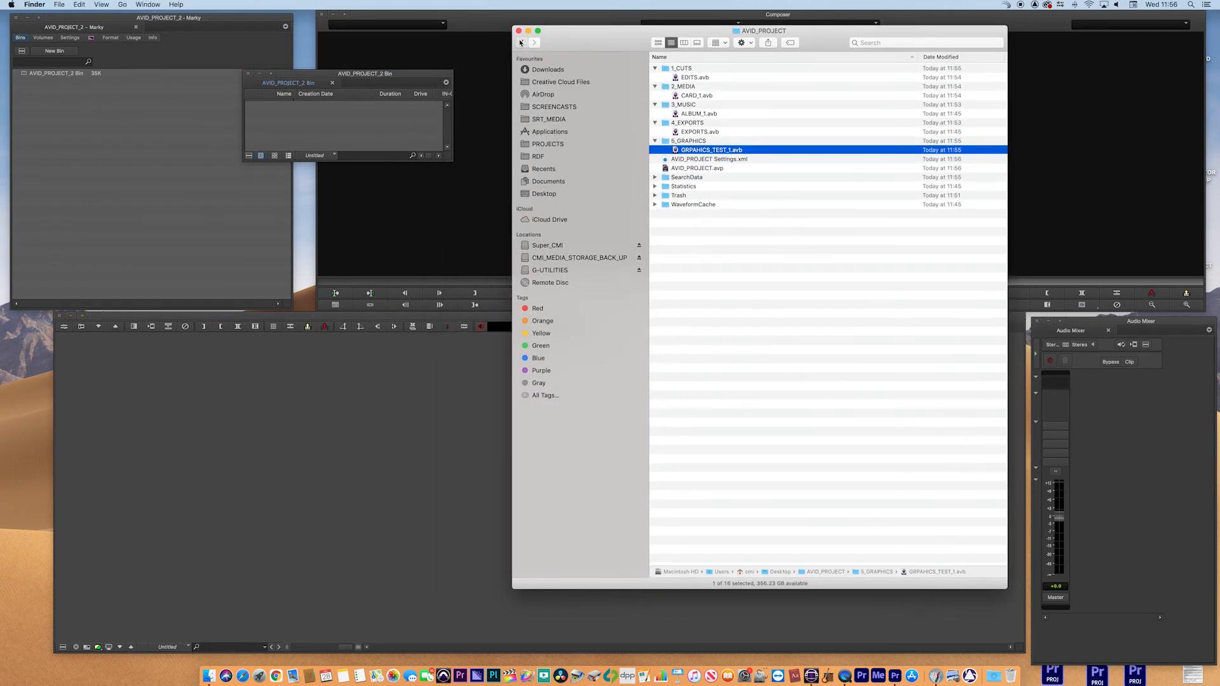
left_click(521, 42)
left_click(654, 78)
double_click(665, 70)
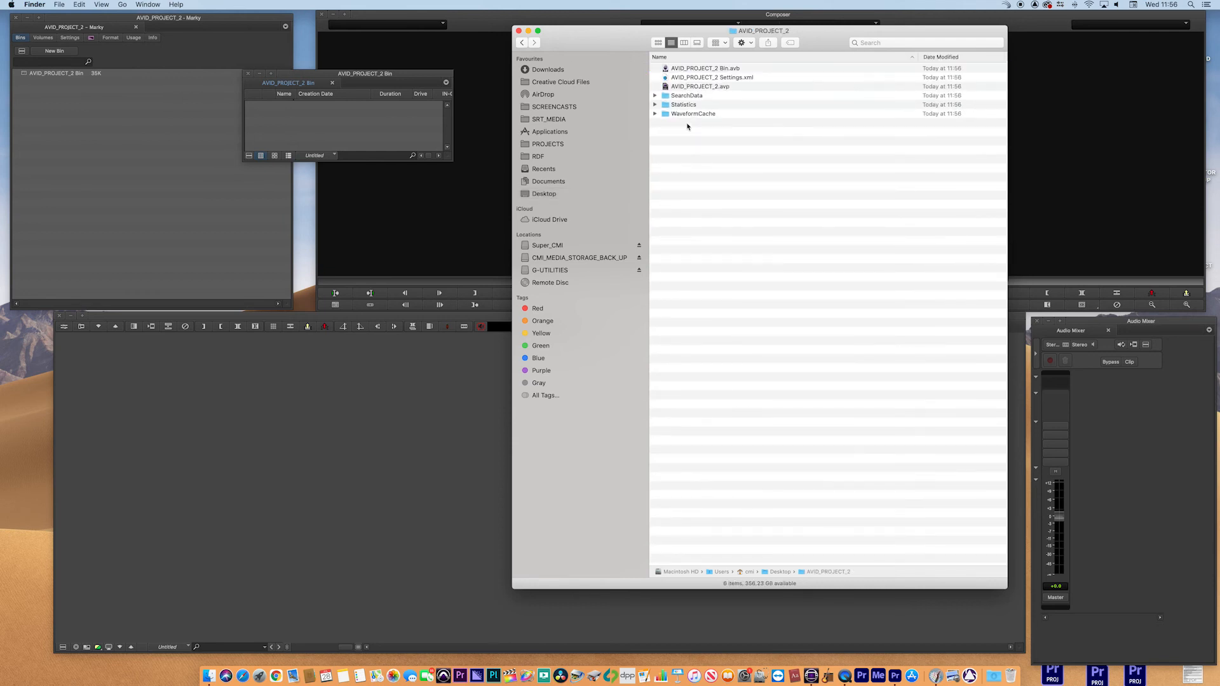
left_click_drag(580, 38, 626, 44)
- Return to the Desktop, open the AVID_PROJECT folder and copy EDITS.avb from its 1_CUTS folder
left_click(569, 49)
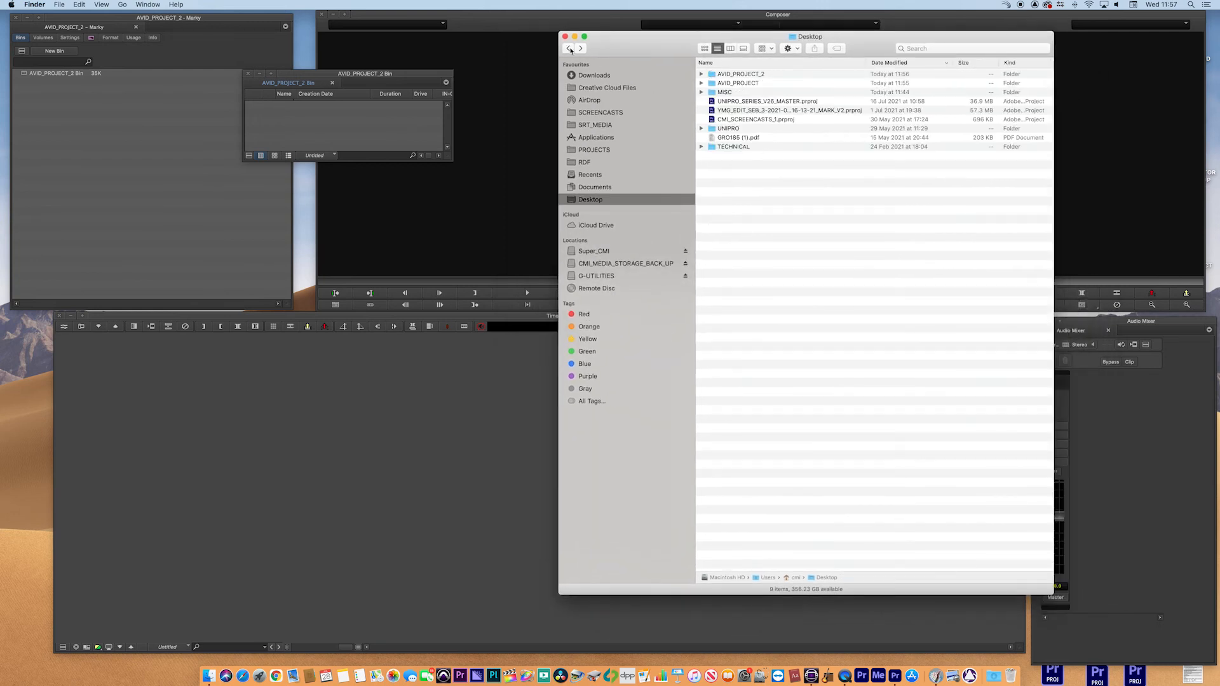
left_click(569, 49)
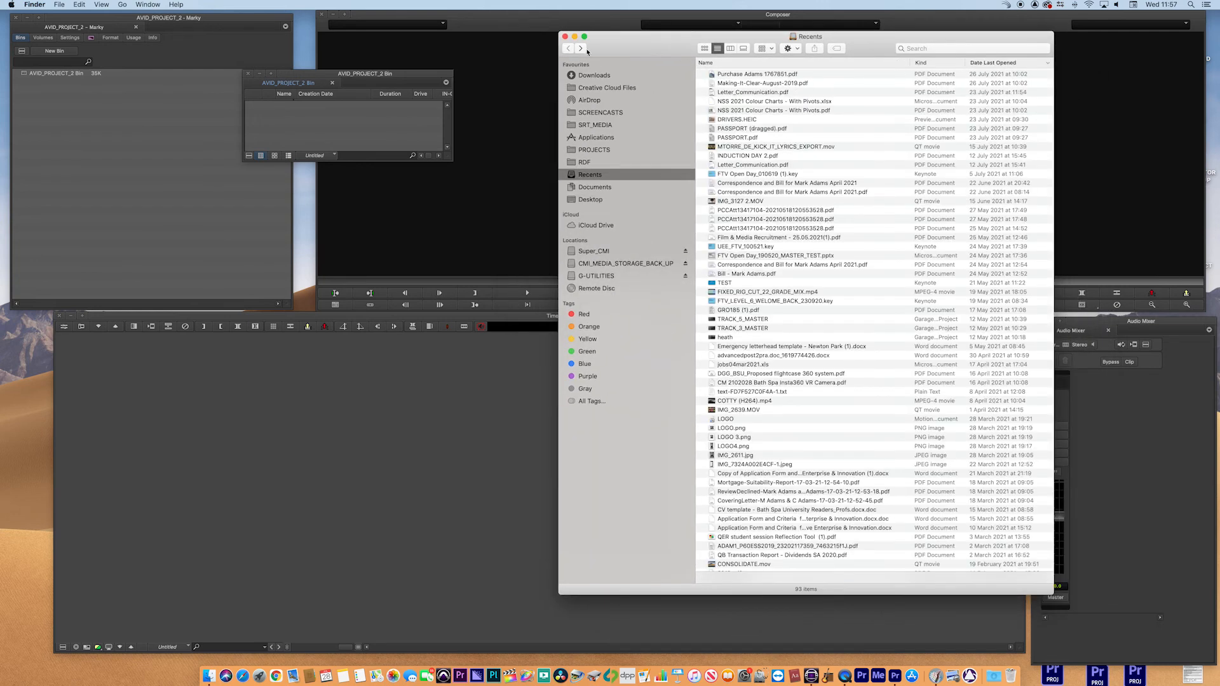
left_click(581, 49)
double_click(710, 84)
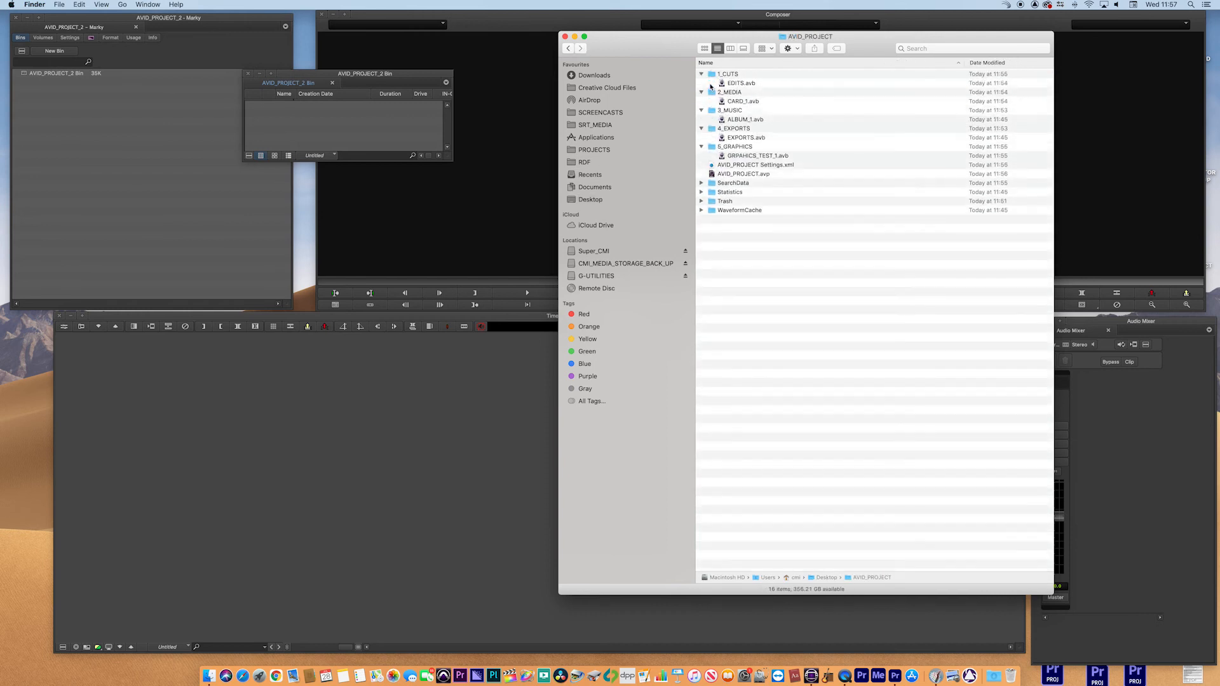
left_click(722, 85)
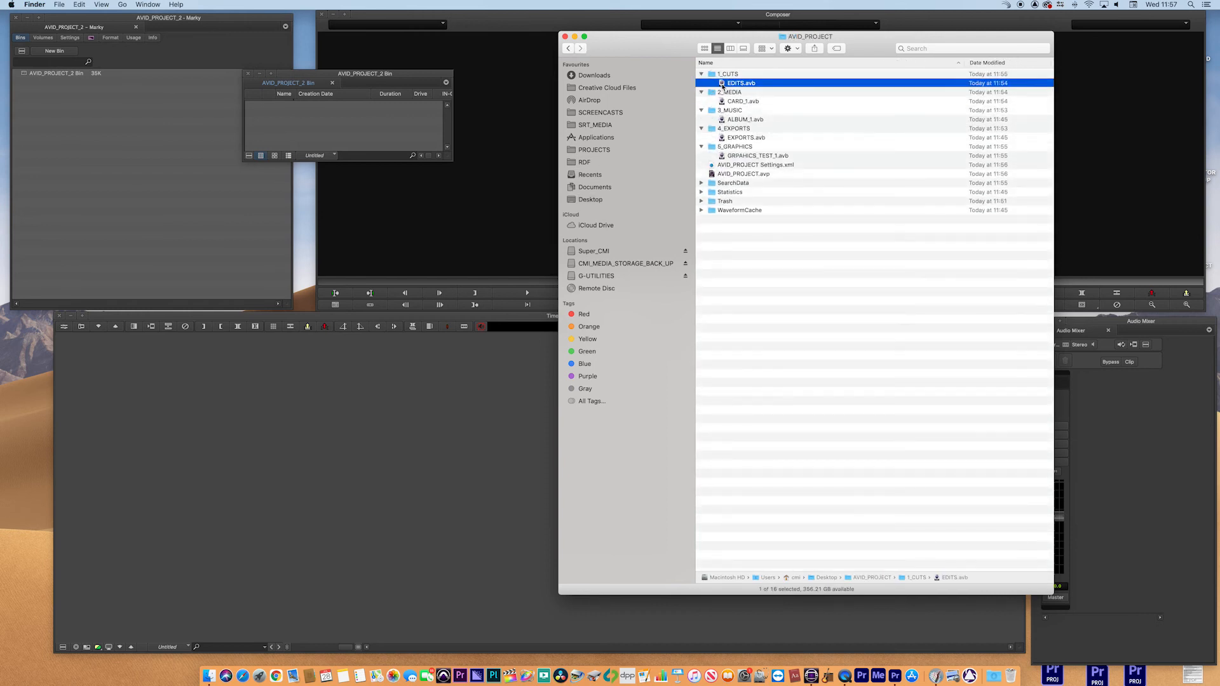
right_click(722, 84)
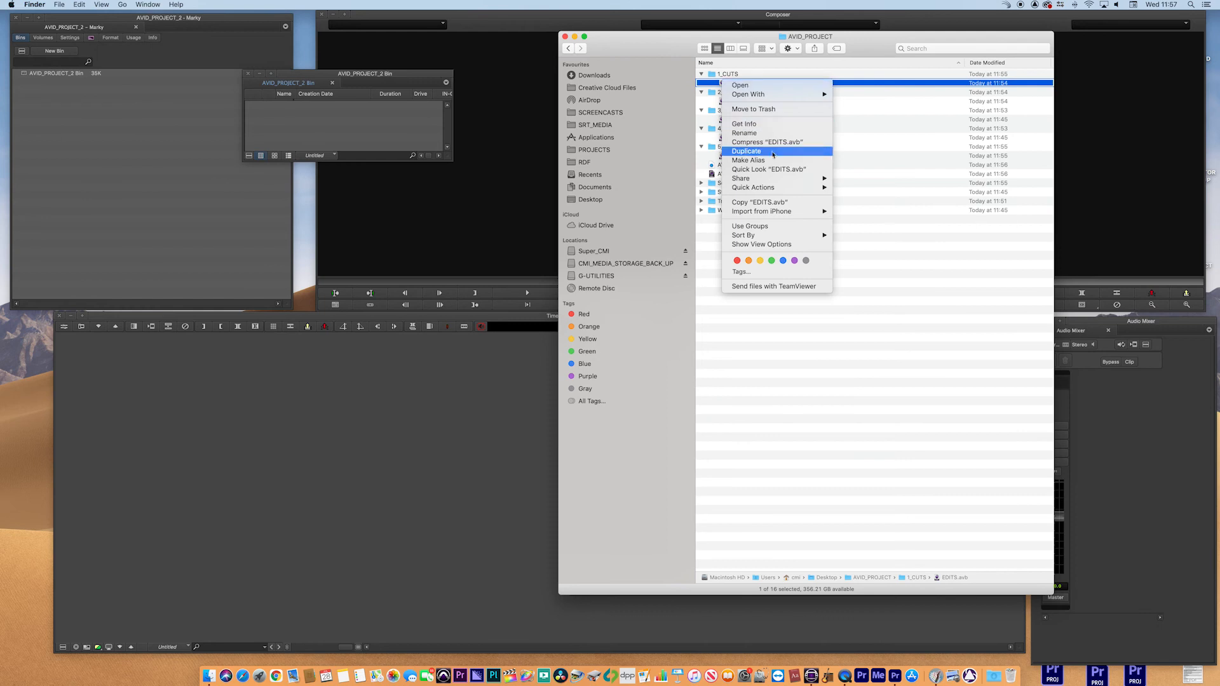
left_click(681, 85)
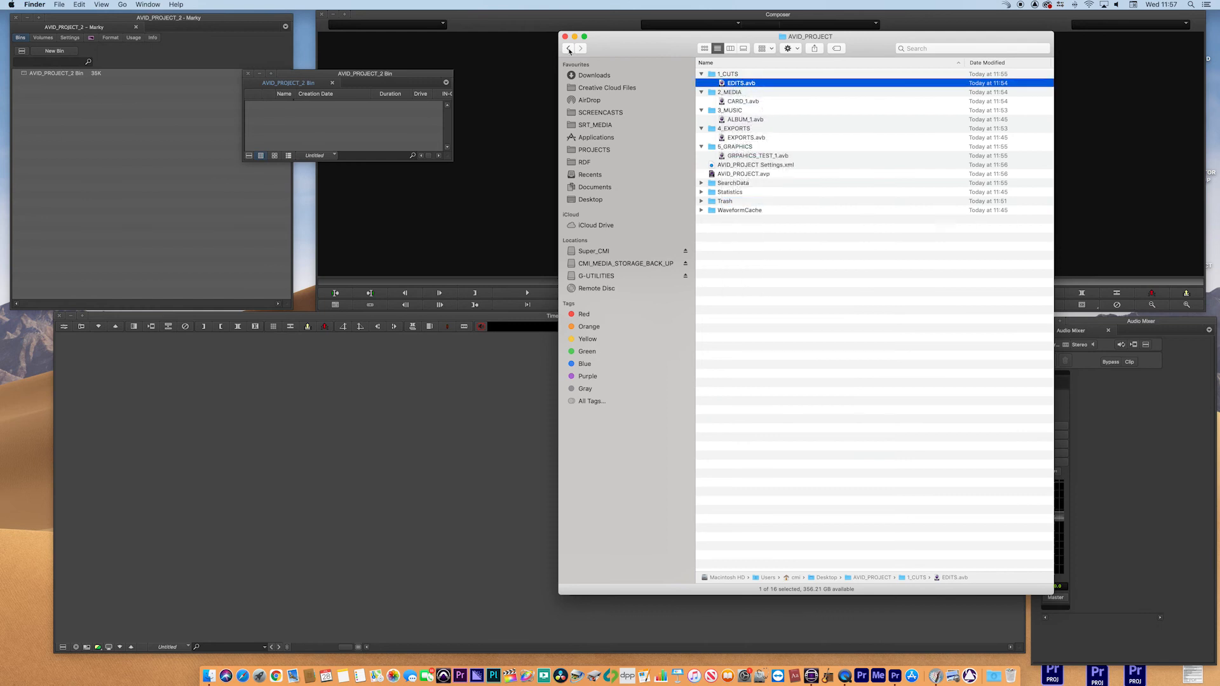
- Open the AVID_PROJECT_2 folder on the Desktop and paste the copied EDITS.avb bin file into it
key("cmd+Up")
left_click(715, 75)
double_click(715, 75)
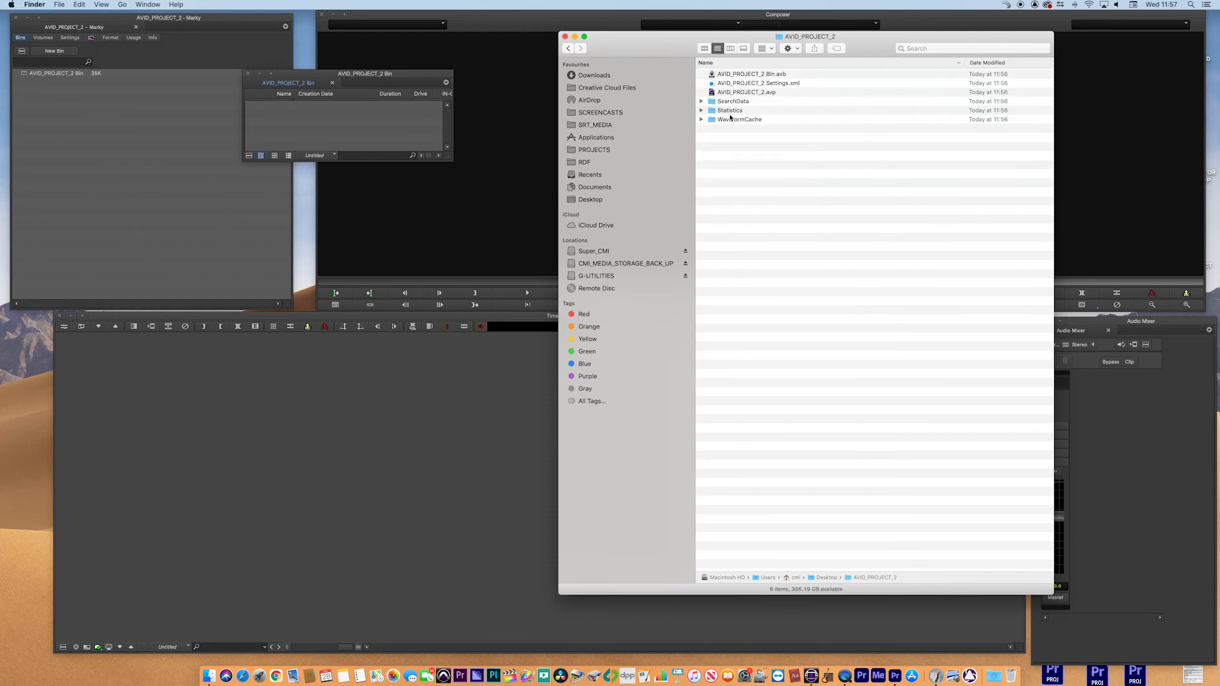
right_click(732, 155)
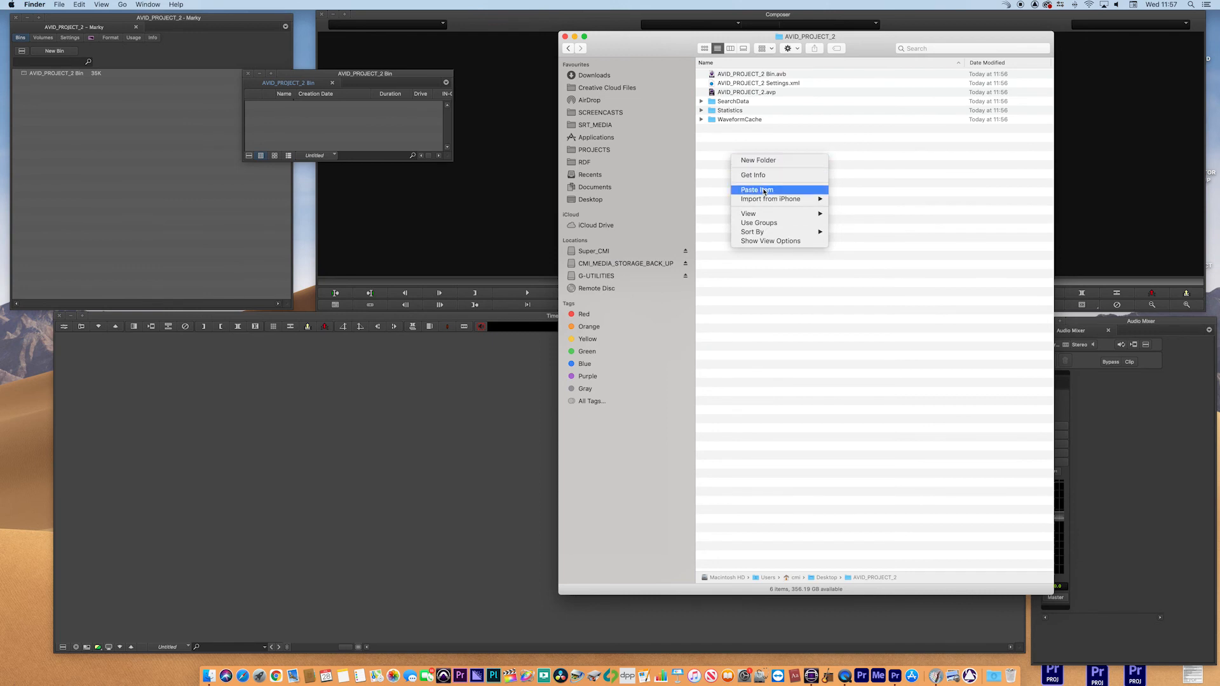
left_click(763, 189)
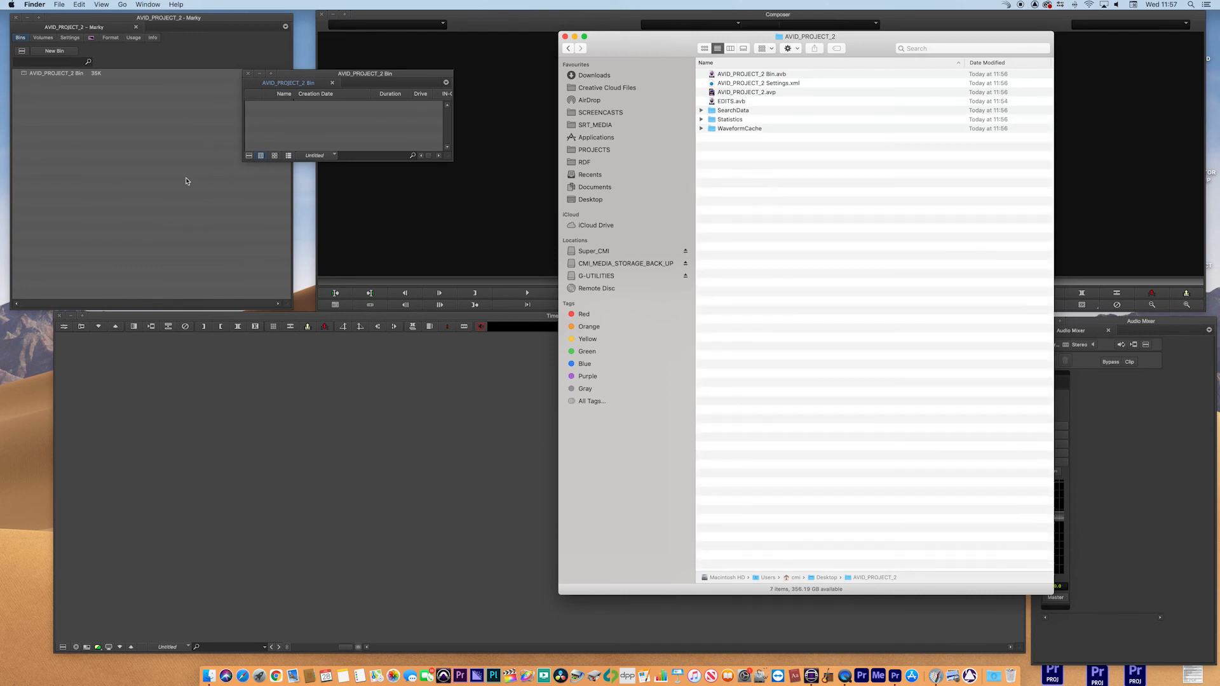
- Switch back to Media Composer, open the EDITS bin and load the UP_CUT_1 sequence into the timeline
left_click(185, 178)
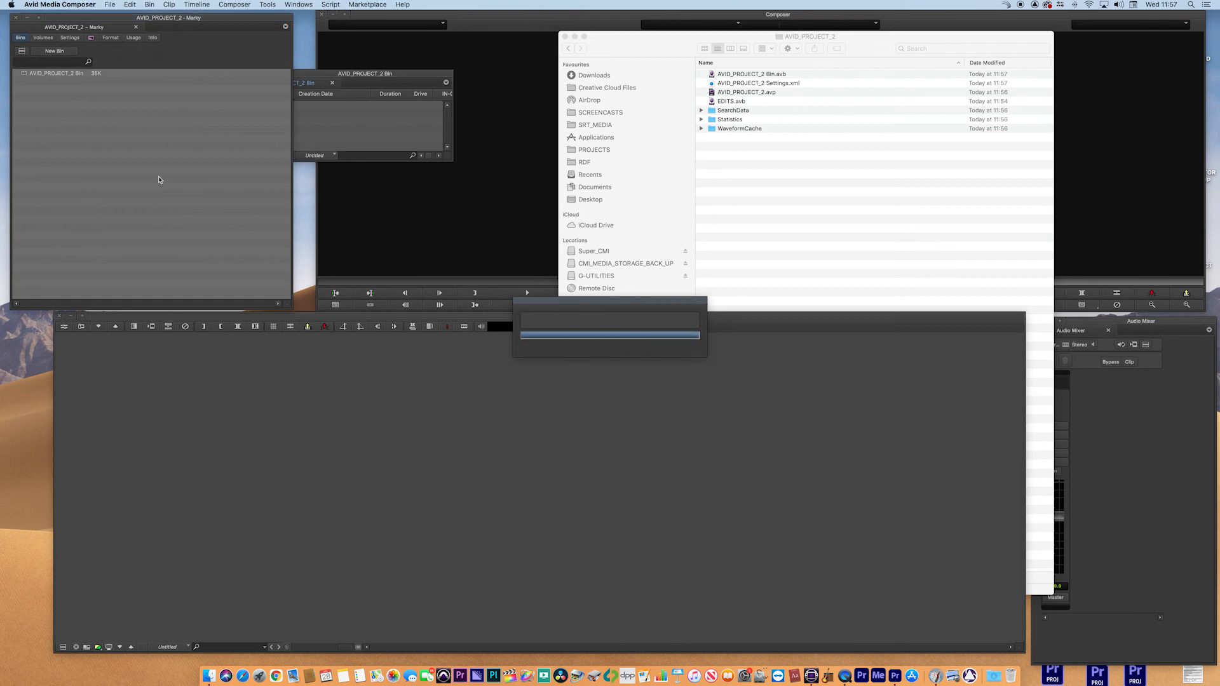
double_click(26, 82)
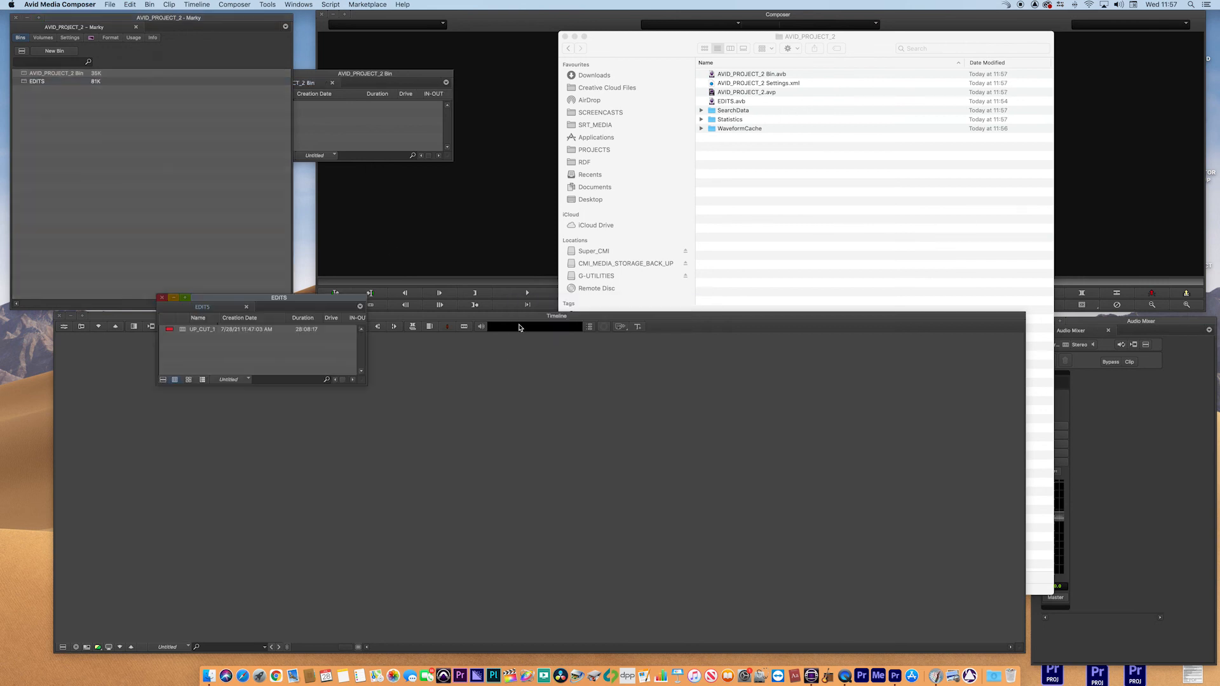
double_click(182, 330)
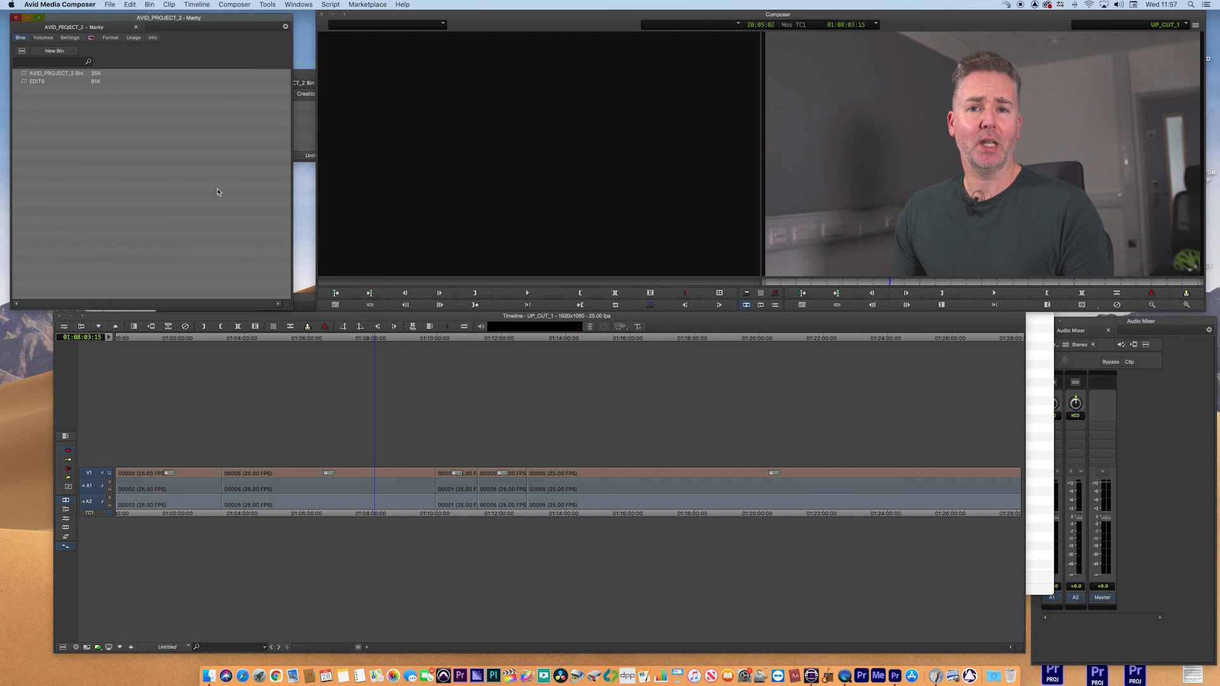
left_click(109, 5)
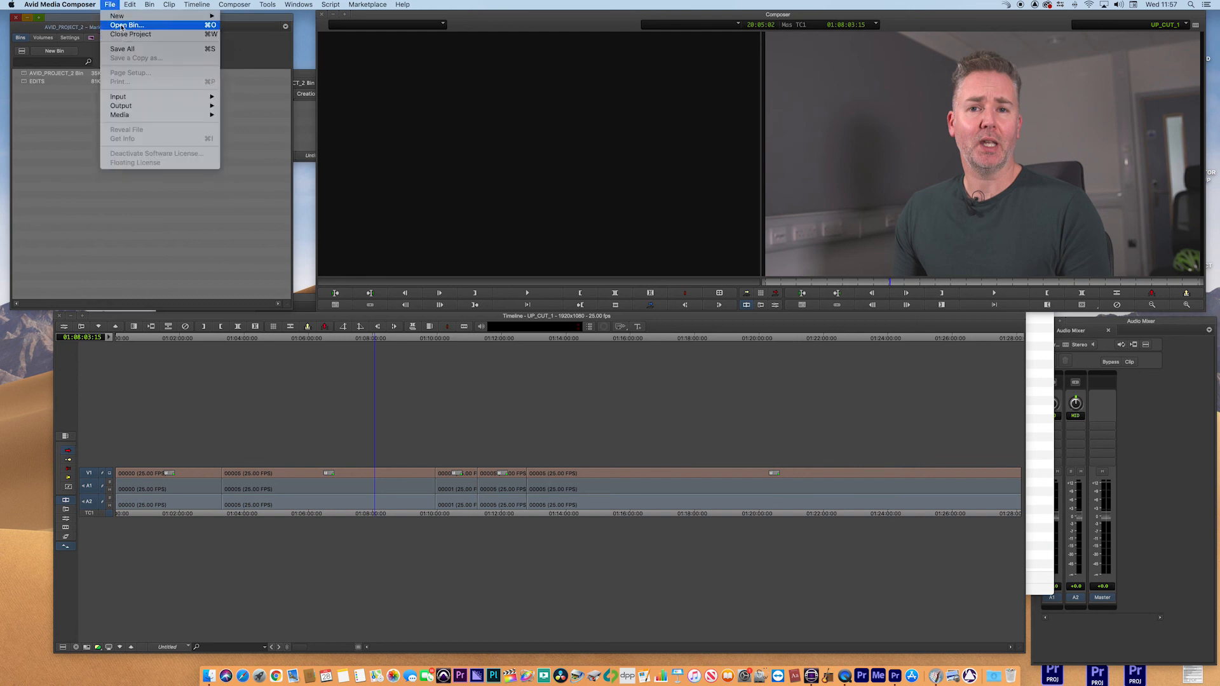
left_click(121, 26)
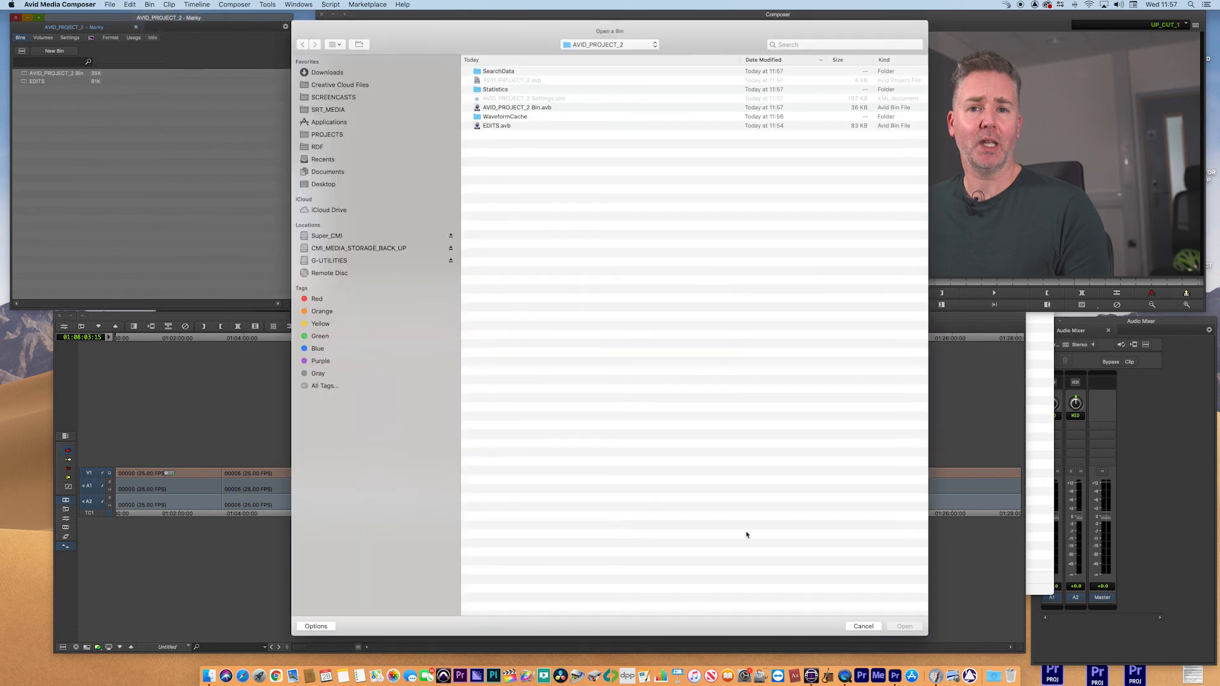
left_click(850, 626)
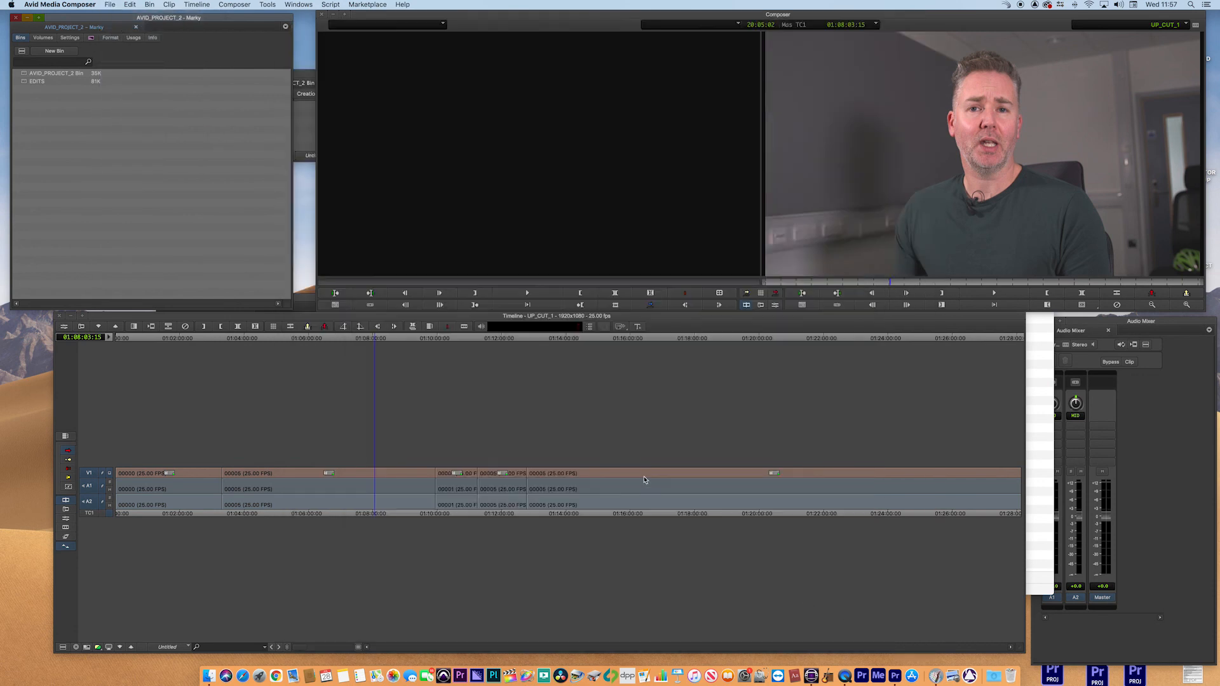